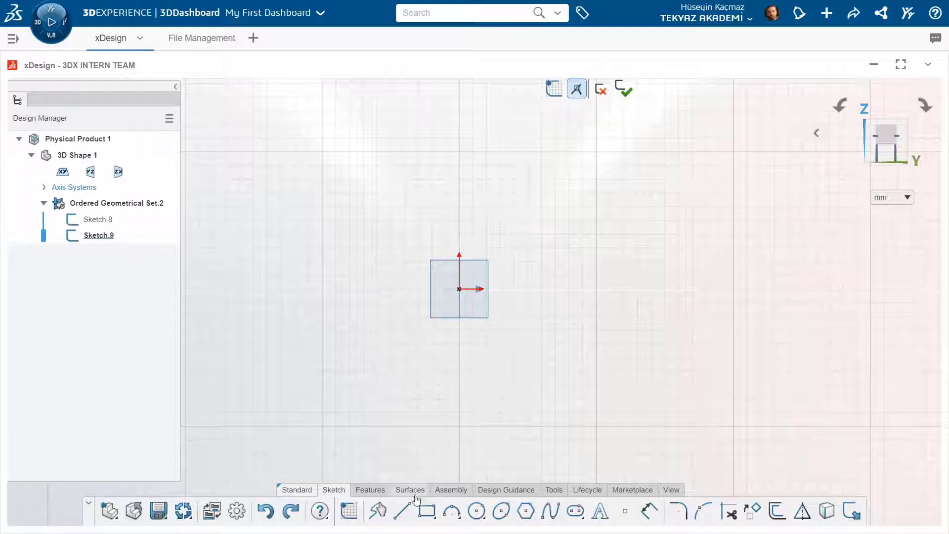
Sketch a horizontal line and a vertical line, both starting at the origin.
left_click(459, 289)
left_click(590, 288)
left_click(459, 288)
left_click(459, 172)
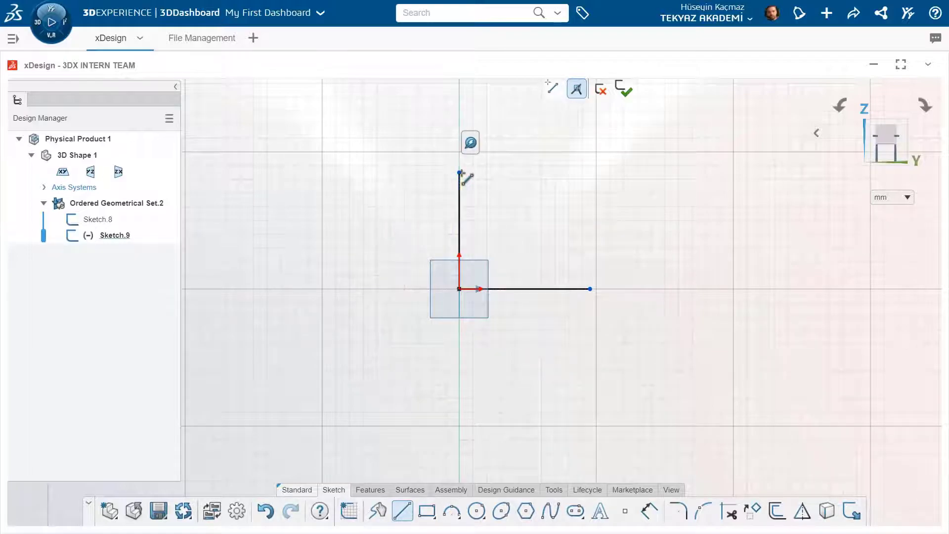
Sketch three horizontal lines starting on the vertical line, one from its upper endpoint and two at intermediate heights.
left_click(460, 255)
left_click(556, 255)
left_click(459, 226)
left_click(541, 227)
left_click(459, 172)
left_click(532, 173)
key("Escape")
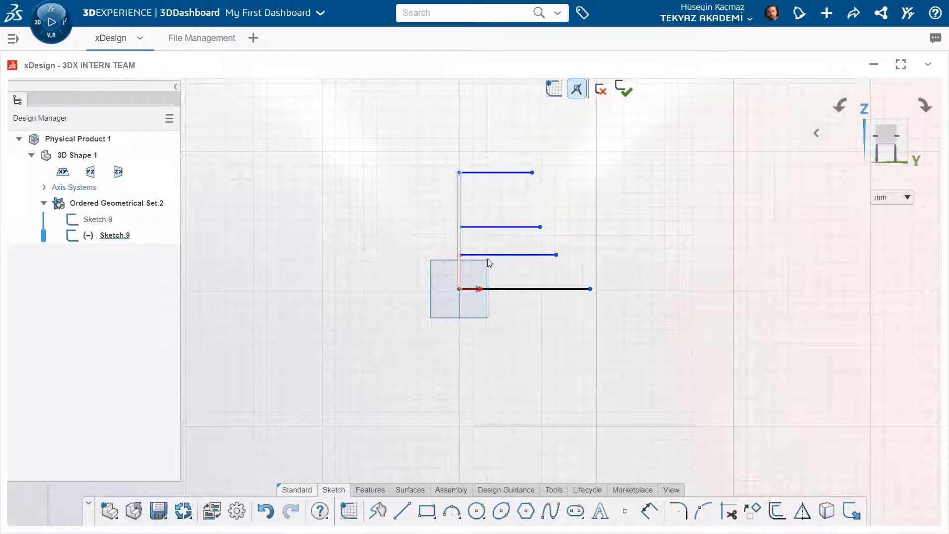
Convert all the sketched lines to construction geometry.
left_click(505, 255)
left_click(507, 228)
left_click(496, 174)
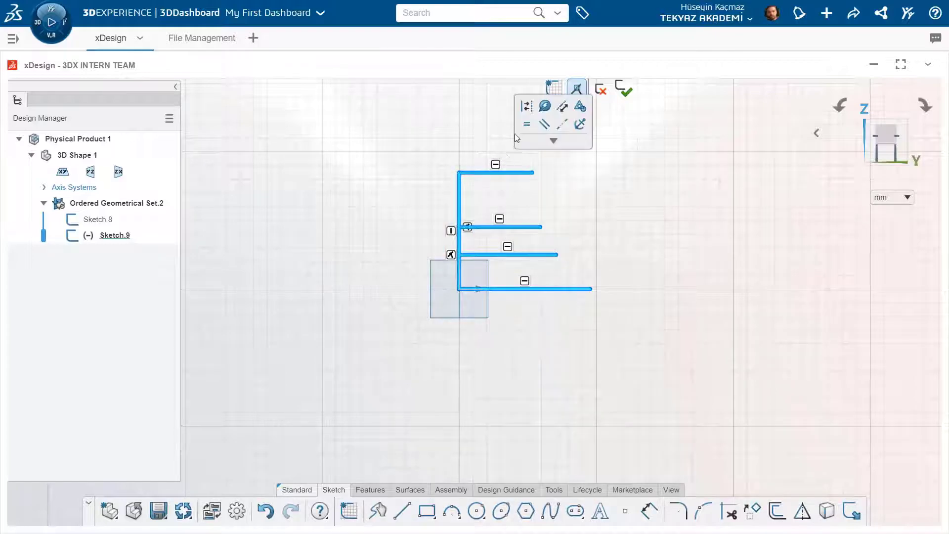
left_click(525, 111)
Dimension the vertical construction line's length at 60 mm.
left_click(649, 510)
left_click(462, 214)
left_click(309, 230)
type("60")
key("Return")
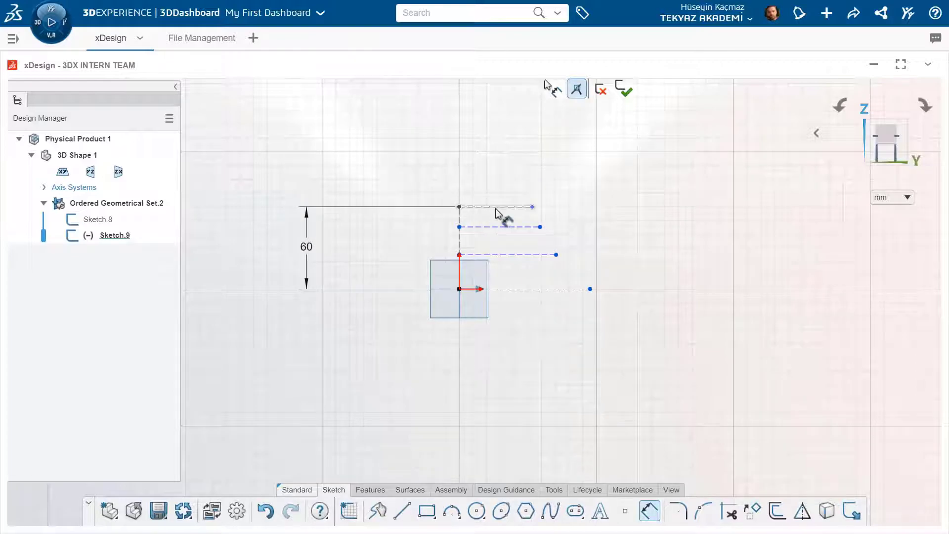
Dimension the two intermediate horizontal lines at 40 mm and 20 mm above the base line.
left_click(501, 228)
left_click(513, 289)
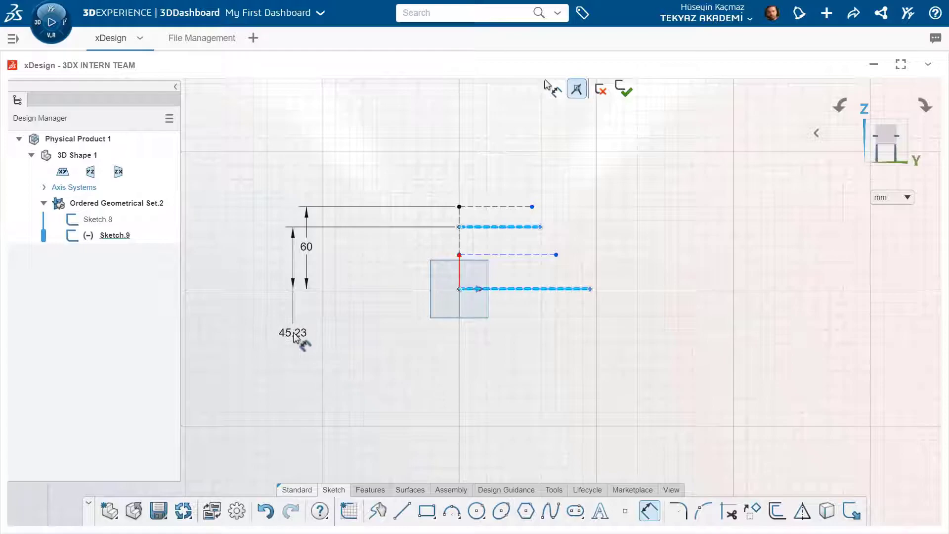
left_click(295, 338)
key("Return")
left_click(509, 254)
left_click(528, 289)
left_click(306, 360)
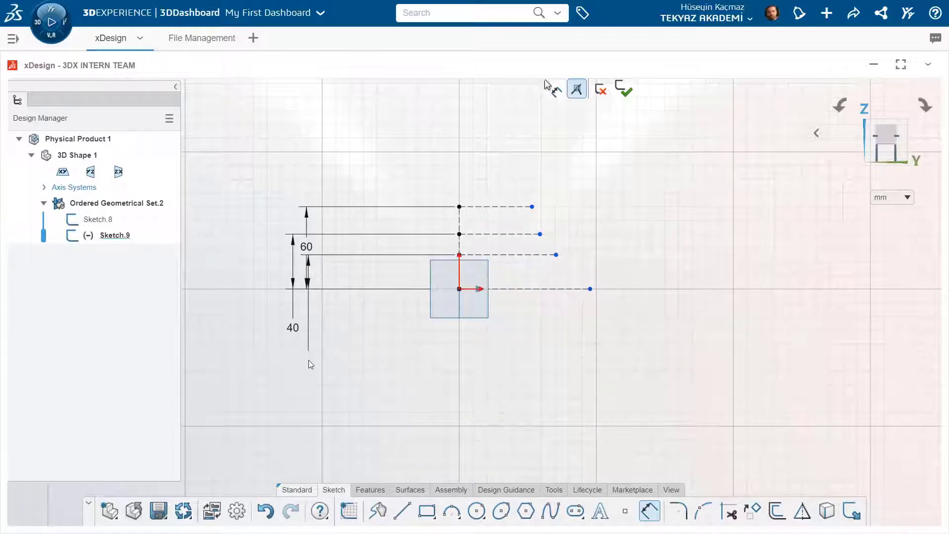
type("20")
key("Return")
Set the base line's length to 200 mm and the lowest intermediate line's length to 150 mm.
left_click(539, 289)
left_click(516, 348)
type("200")
key("Return")
left_click(515, 266)
left_click(571, 396)
type("150")
key("Return")
Set the upper intermediate line's length to 100 mm and the topmost line's length to 50 mm.
left_click(511, 235)
left_click(572, 413)
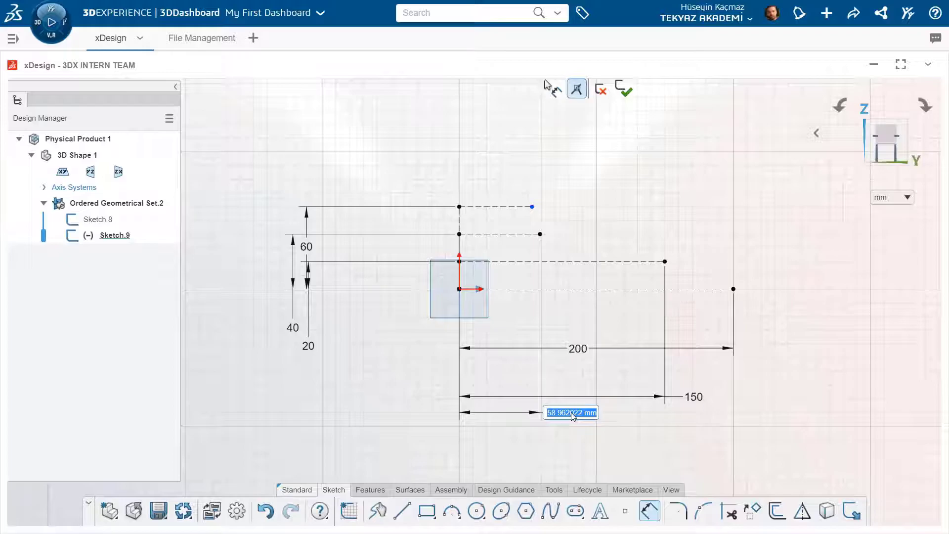
key("Return")
left_click(526, 206)
left_click(572, 429)
type("50")
key("Return")
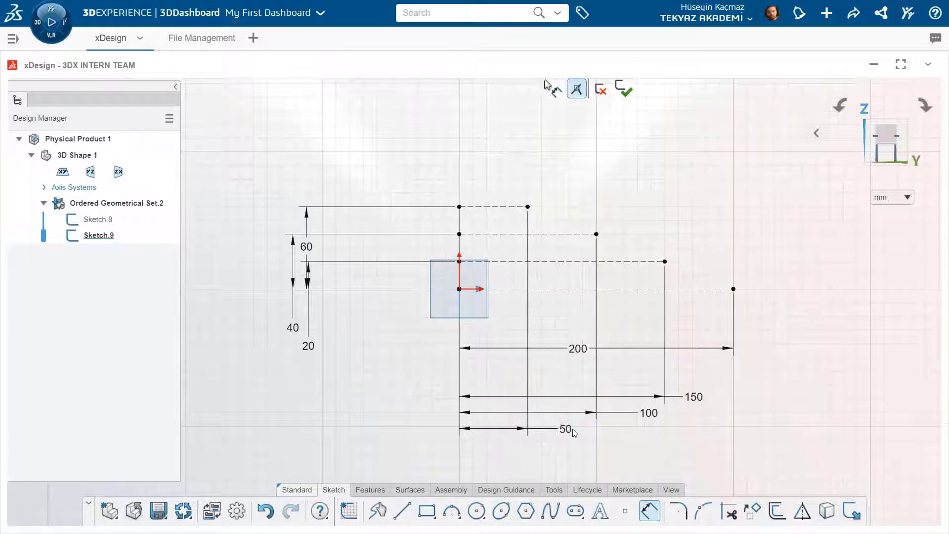
key("Escape")
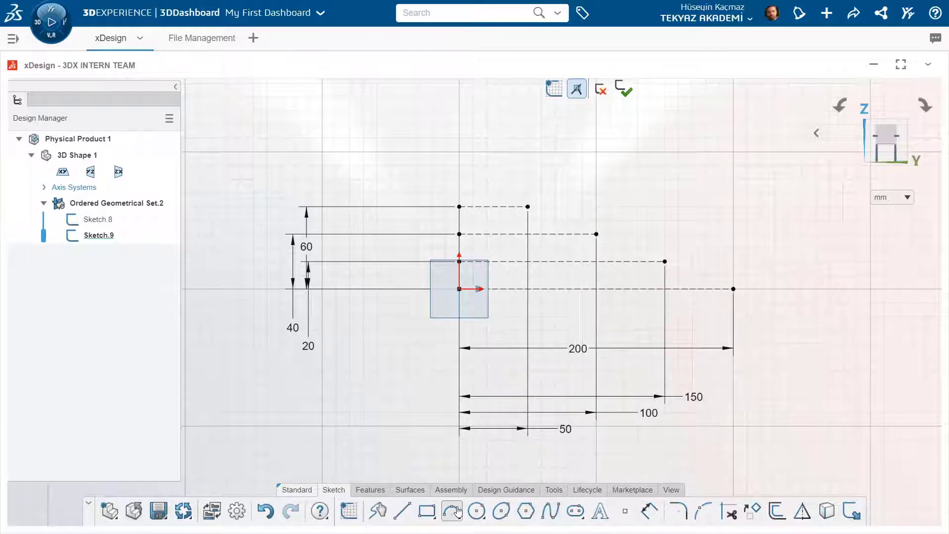
Draw three convex three-point arcs in a chain connecting the outer endpoints of the four horizontal construction lines.
left_click(528, 206)
left_click(596, 234)
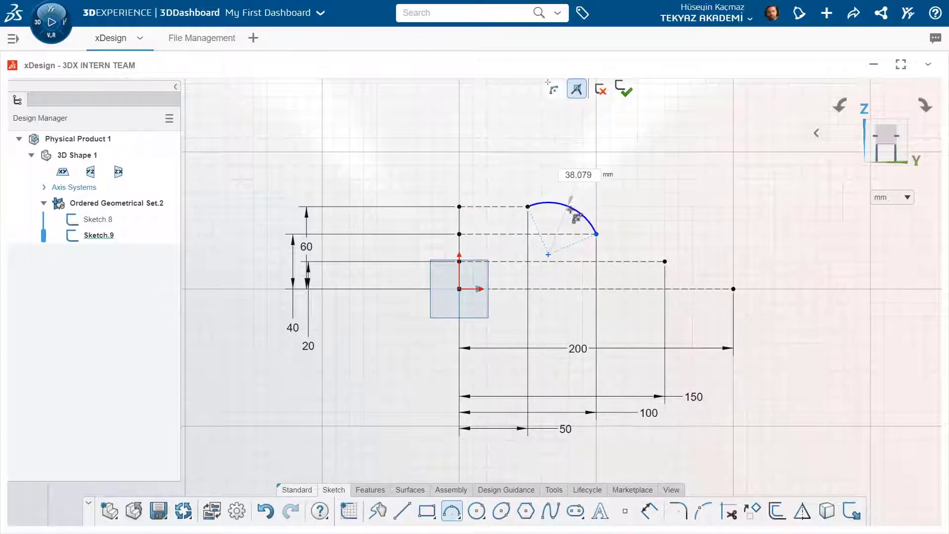
left_click(593, 229)
left_click(664, 261)
left_click(667, 264)
left_click(734, 288)
left_click(698, 271)
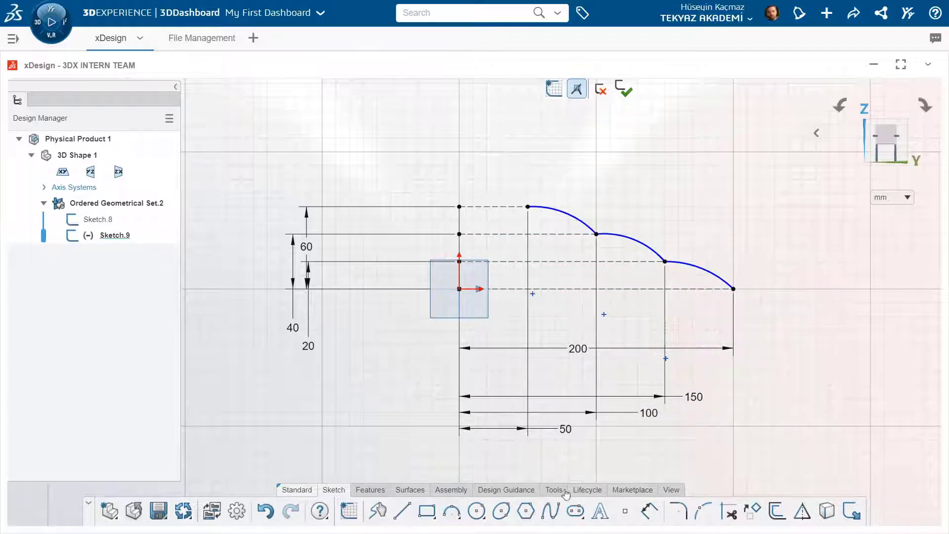
Try to dimension the uppermost arc's radius at 150 mm, and undo the radius dimension.
left_click(569, 216)
key("Return")
key("ctrl+z")
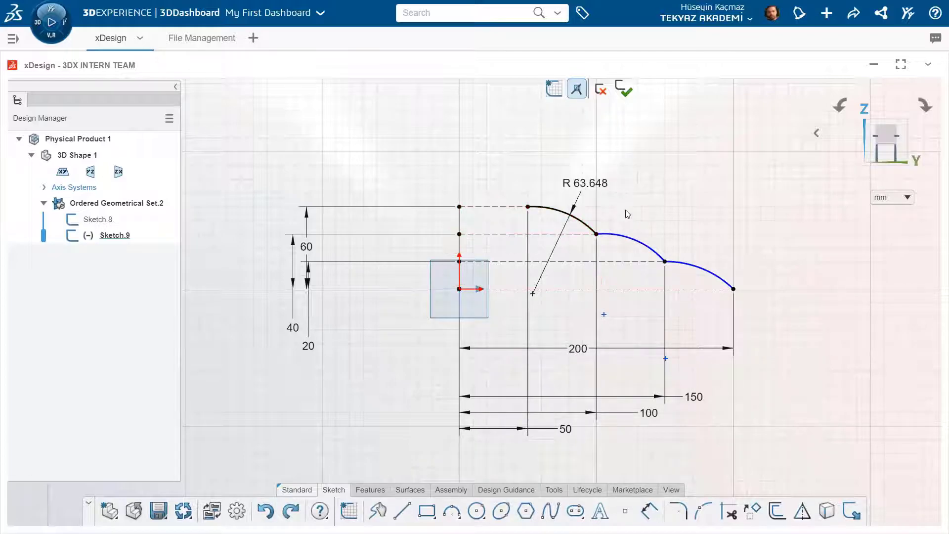
double_click(584, 186)
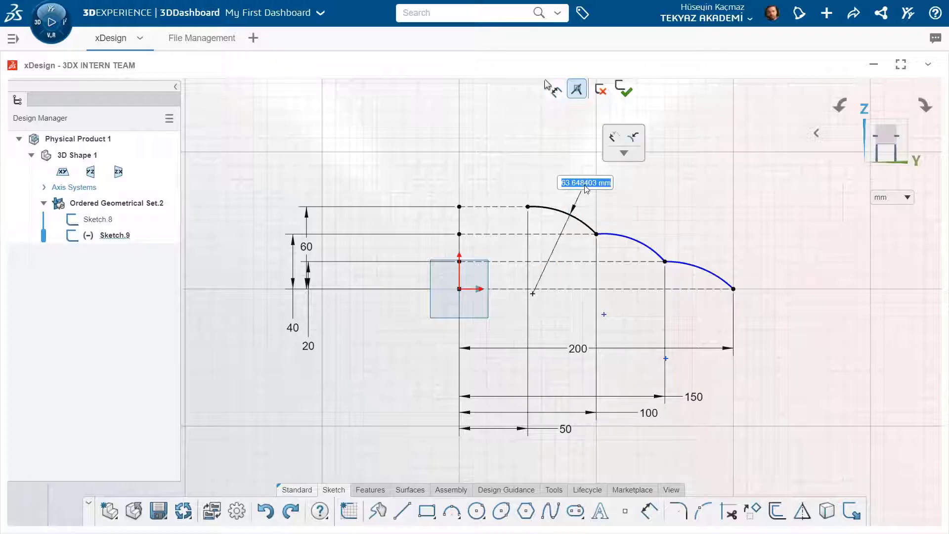
type("150")
key("Return")
key("ctrl+z")
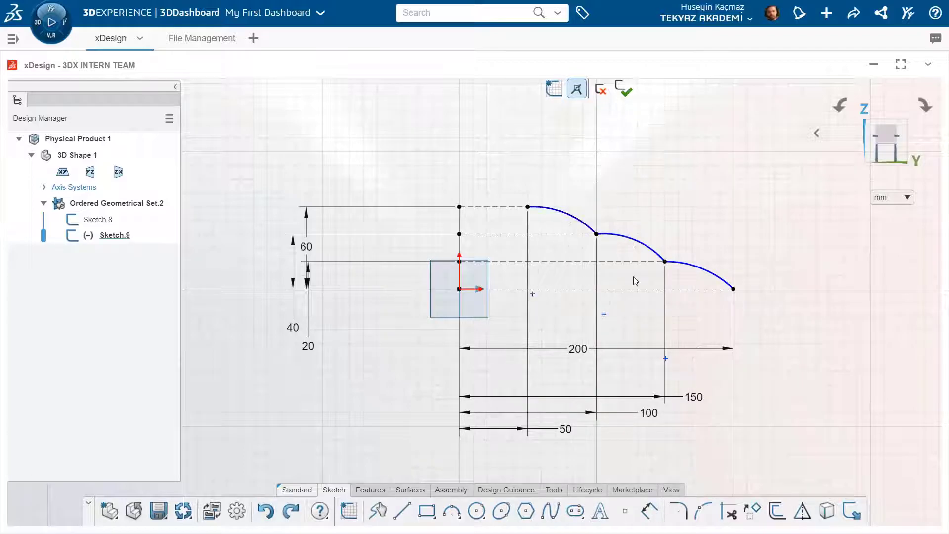
Dimension the uppermost arc's radius at 150 mm.
left_click(644, 512)
left_click(562, 216)
left_click(588, 150)
type("150")
key("Return")
Dimension the middle and lowest arcs with a radius of 150 mm each.
left_click(633, 244)
left_click(652, 204)
type("150")
key("Return")
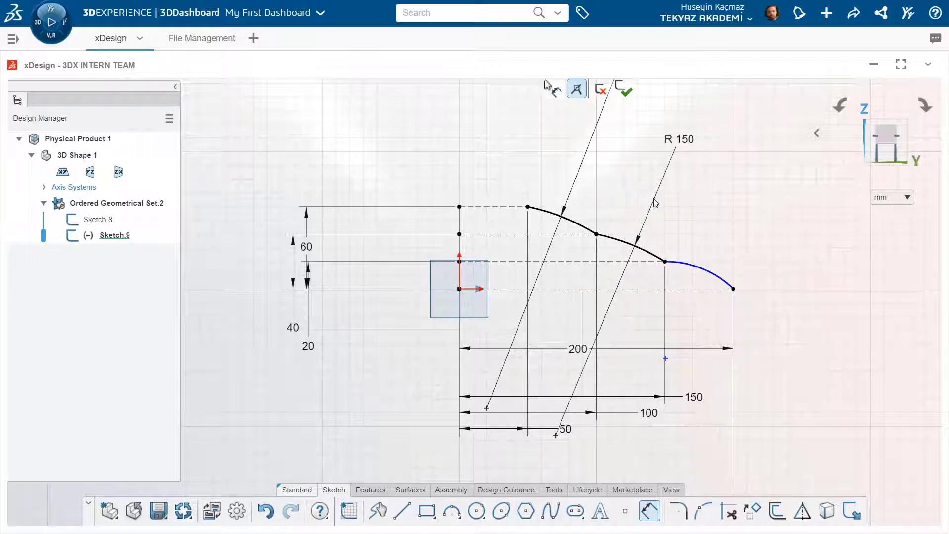
left_click(699, 270)
left_click(725, 207)
type("150")
key("Return")
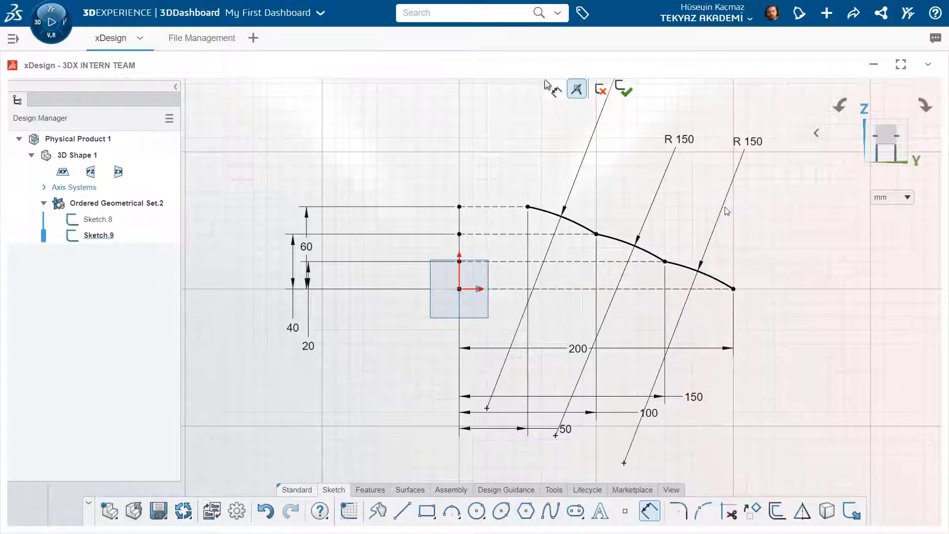
key("Escape")
Revolve the arc sketch fully around the vertical construction line as a thin body with 5 mm thickness.
left_click(370, 489)
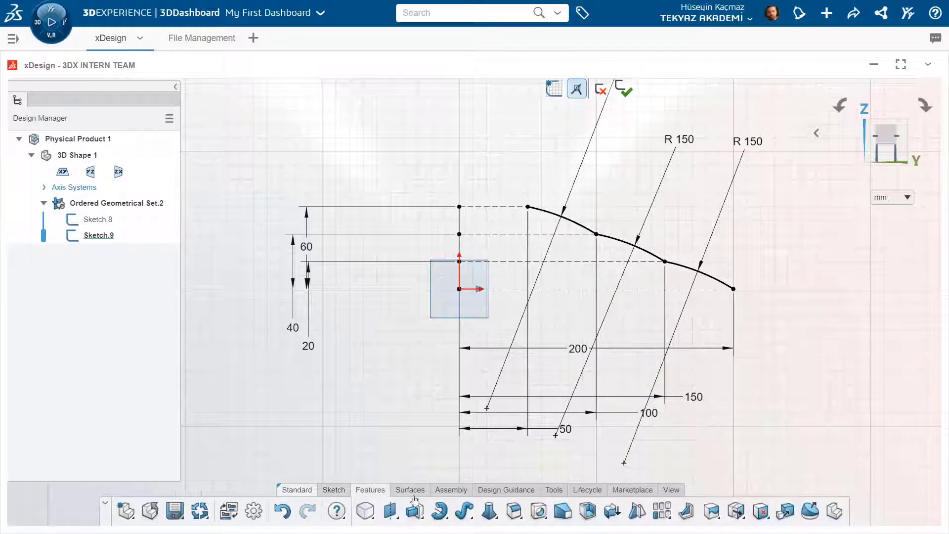
left_click(450, 509)
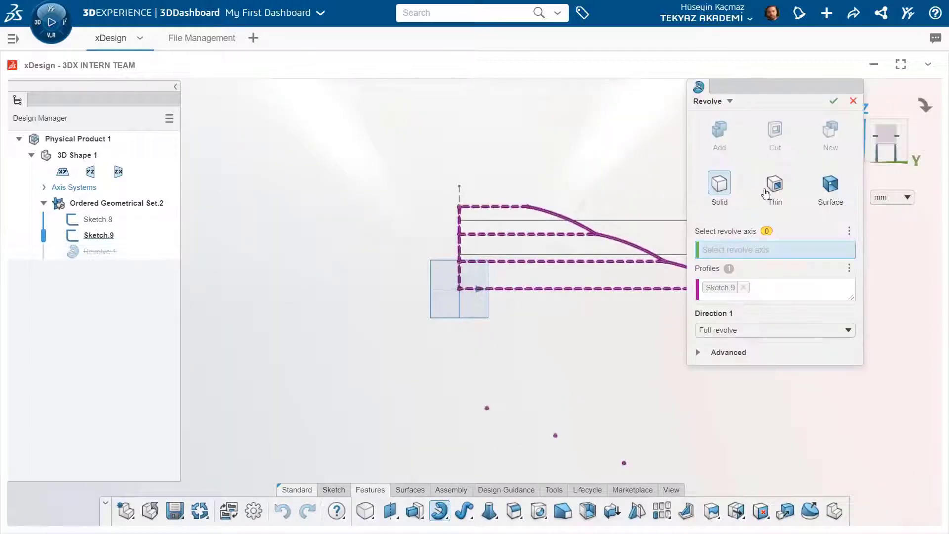
left_click(767, 192)
left_click(463, 253)
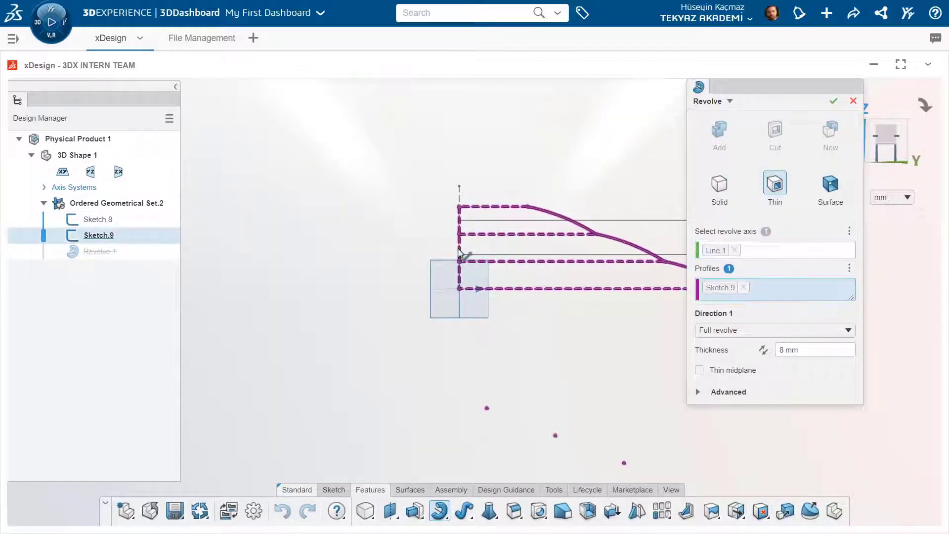
type("10")
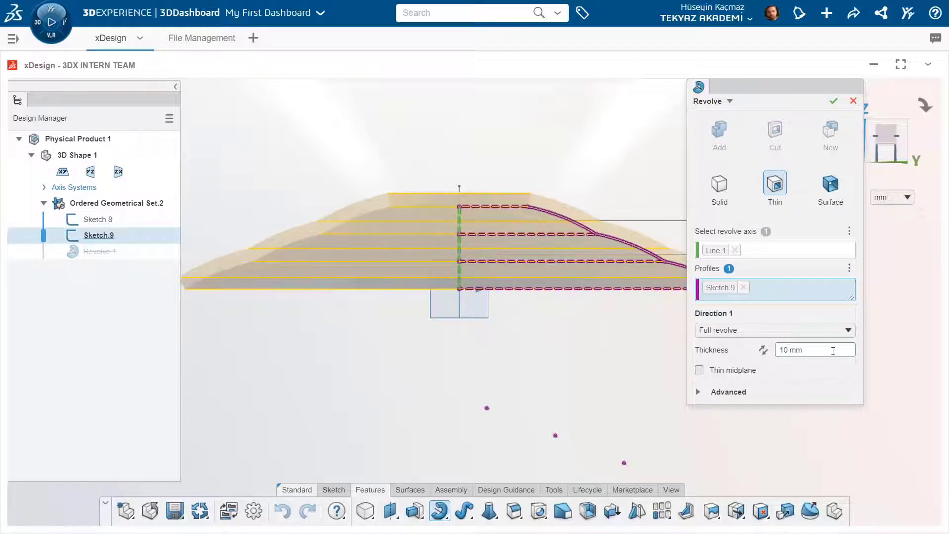
middle_click_drag(458, 378, 459, 368)
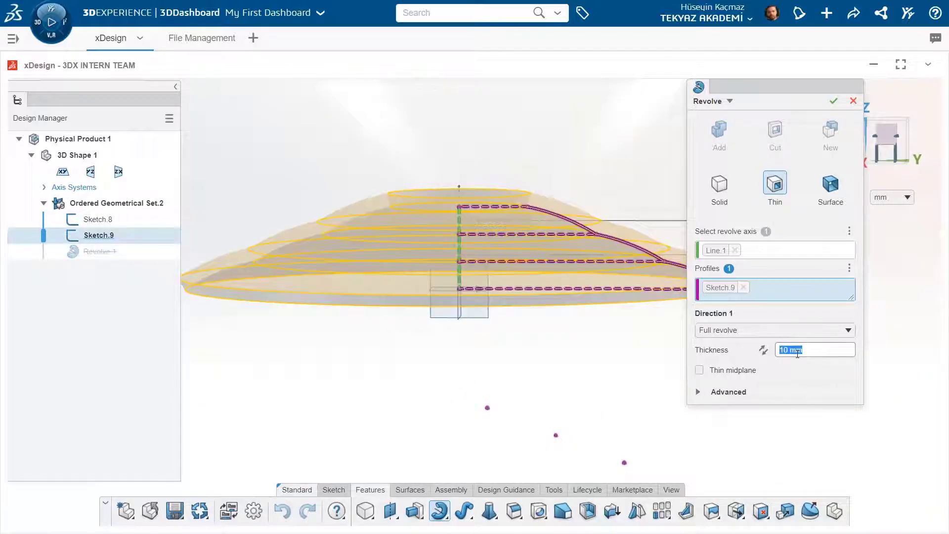
type("5")
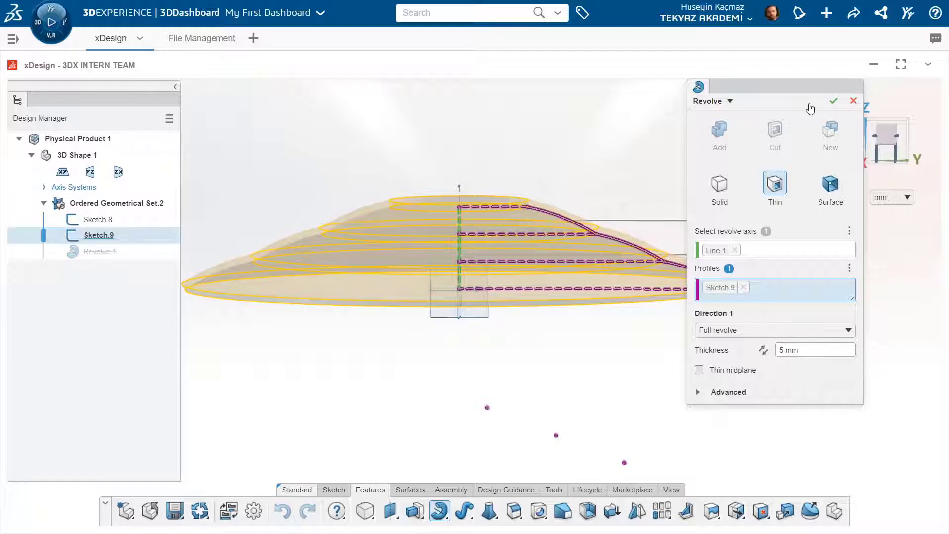
left_click(834, 102)
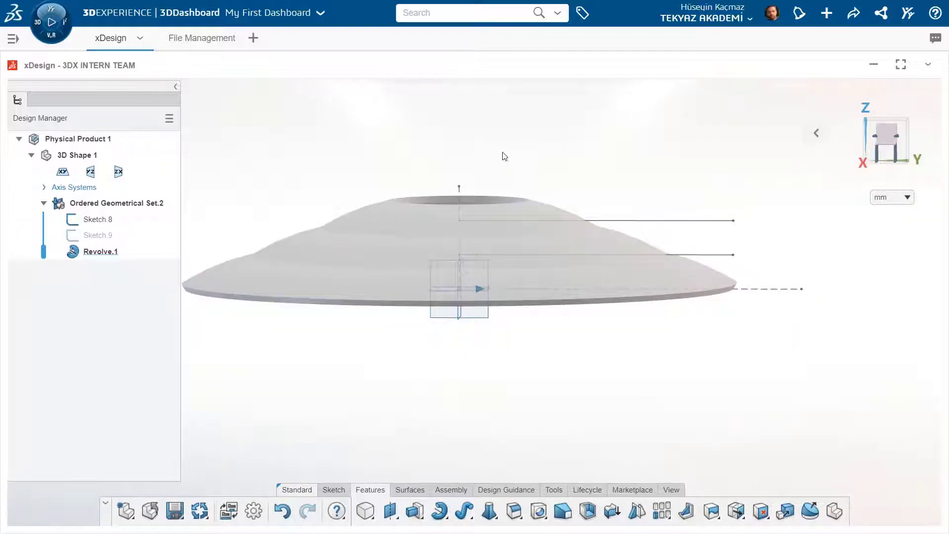
Hide the older sketch, Sketch.8, so only the revolved shell is displayed.
middle_click_drag(512, 159, 485, 201)
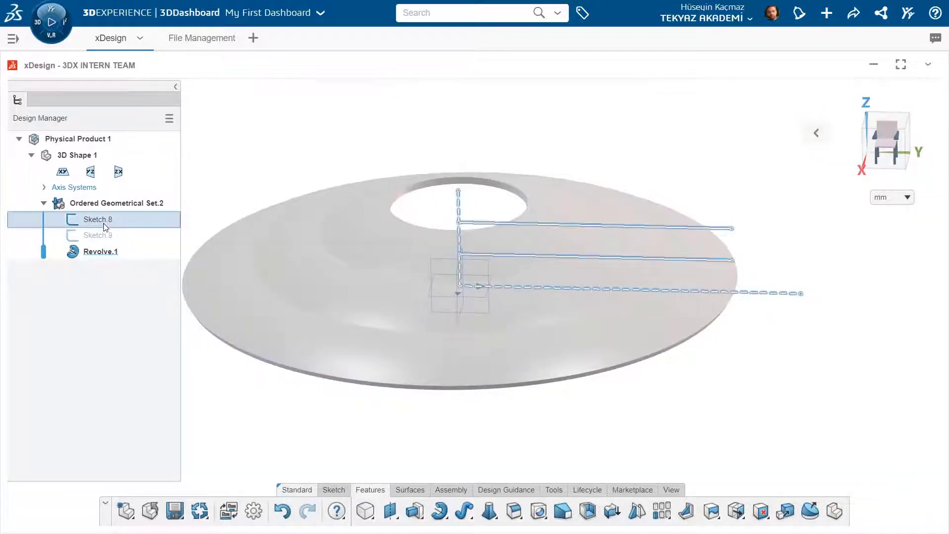
left_click(136, 225)
left_click(152, 252)
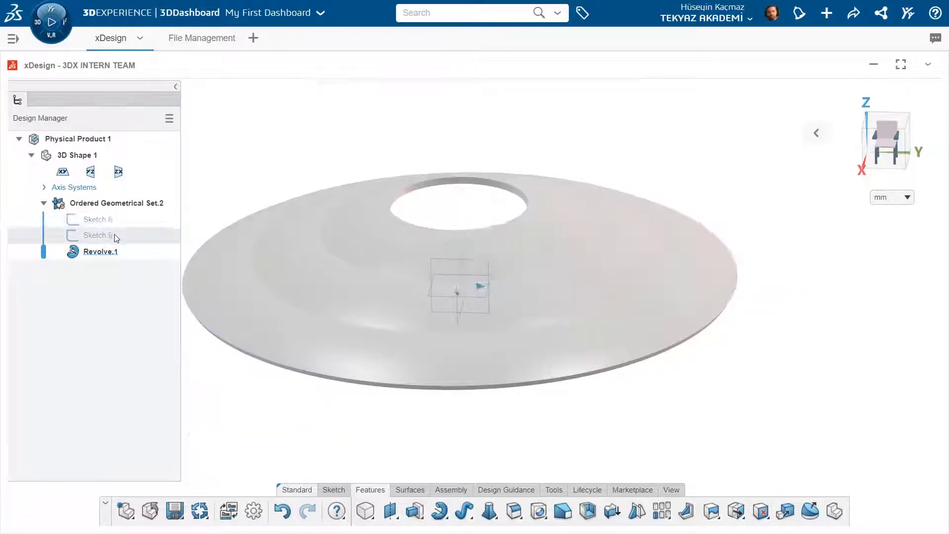
Create a reference plane offset 60 mm from the xy plane, level with the shell's upper opening.
mouse_move(464, 196)
middle_mouse_down()
mouse_move(467, 300)
mouse_move(442, 444)
mouse_move(446, 424)
middle_mouse_up()
left_click(390, 510)
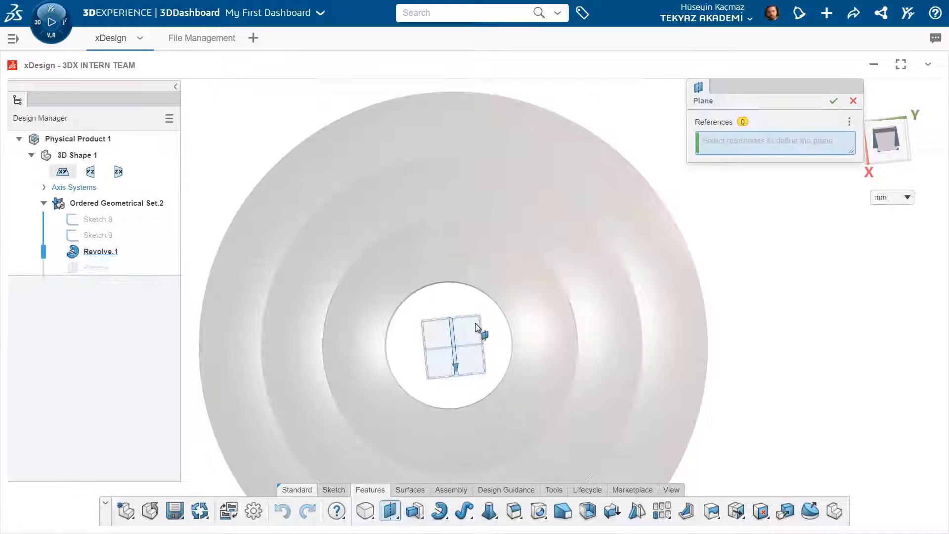
left_click(477, 324)
key("Return")
middle_click_drag(749, 292, 743, 209)
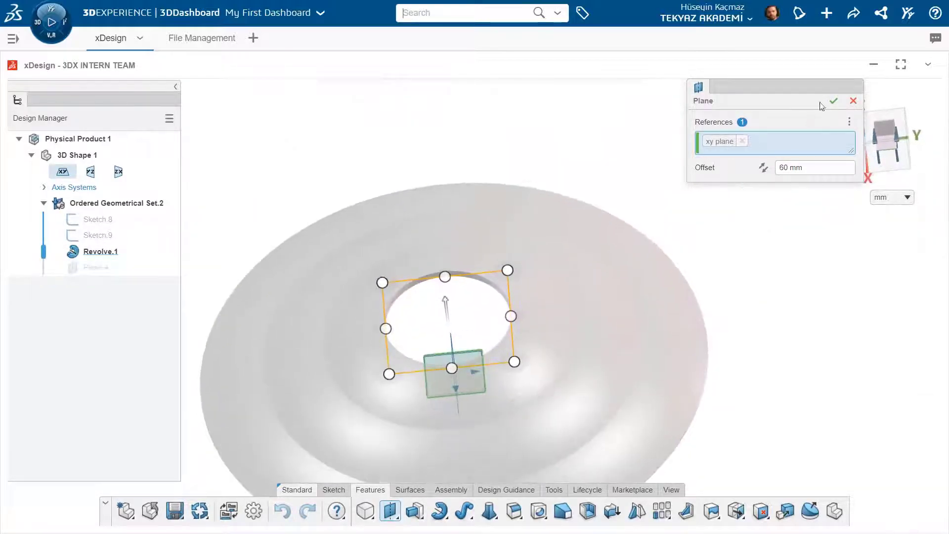
key("Return")
Start a sketch on the offset plane and draw an origin-centred circle about 100 mm in diameter over the shell's opening.
left_click(91, 266)
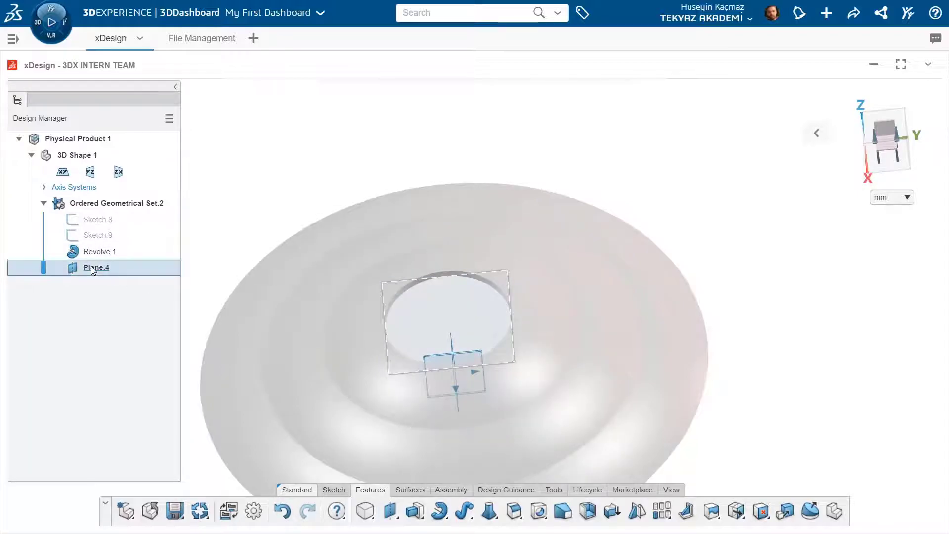
left_click(122, 218)
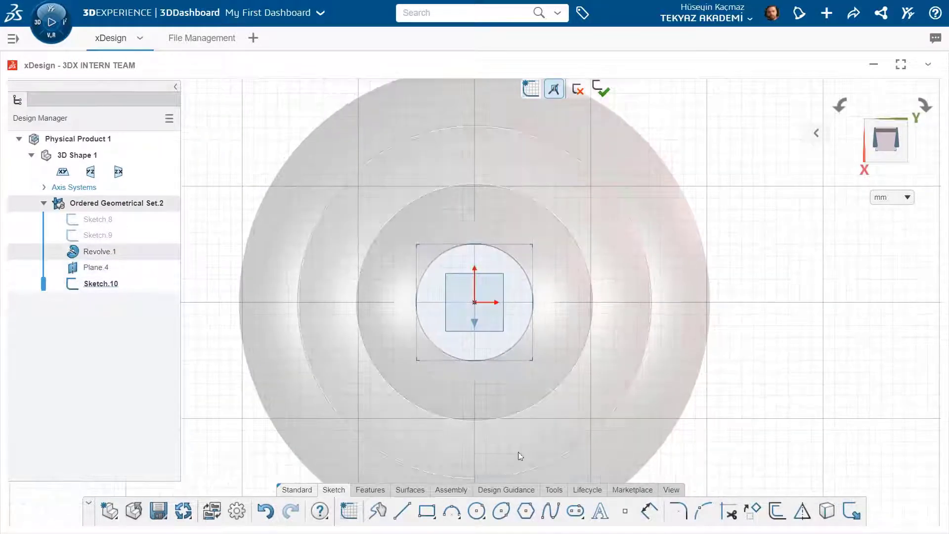
left_click(476, 511)
left_click(475, 302)
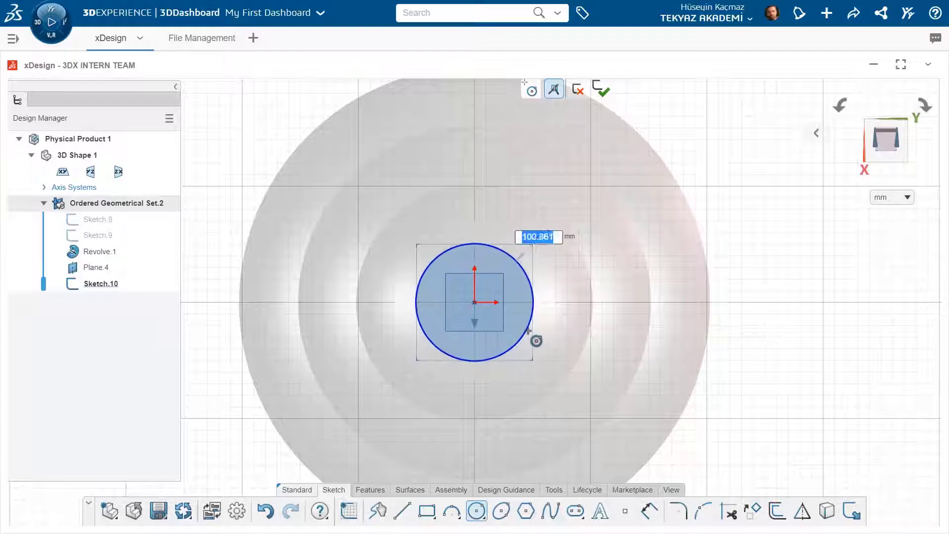
scroll(532, 337, "up", 2)
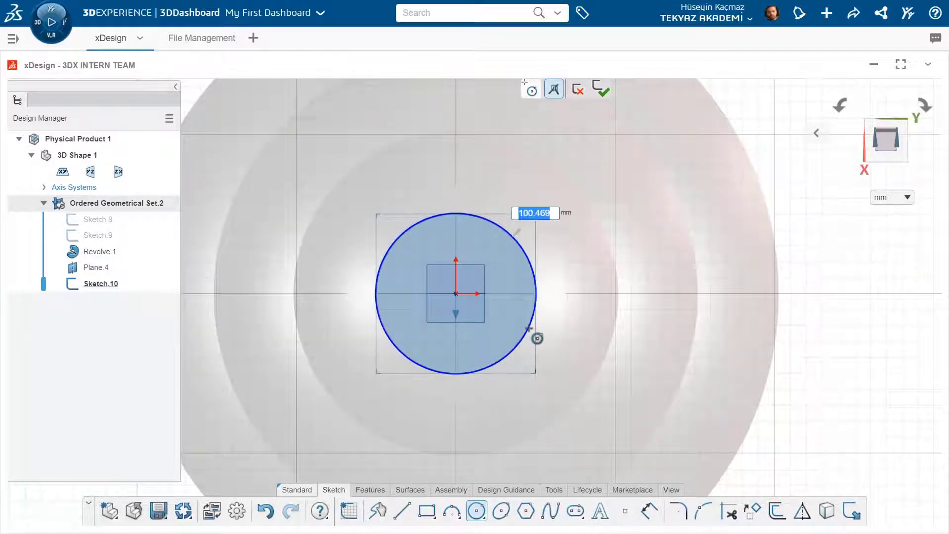
Extrude the circle as an added solid, 8 mm in the first direction and 1 mm in the second.
left_click(370, 490)
left_click(415, 511)
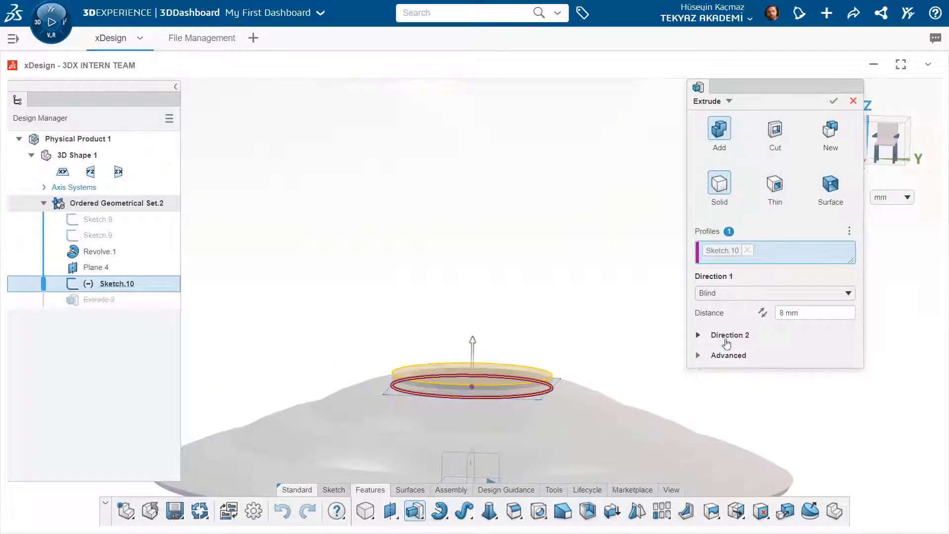
left_click(742, 339)
left_click(758, 354)
left_click(795, 383)
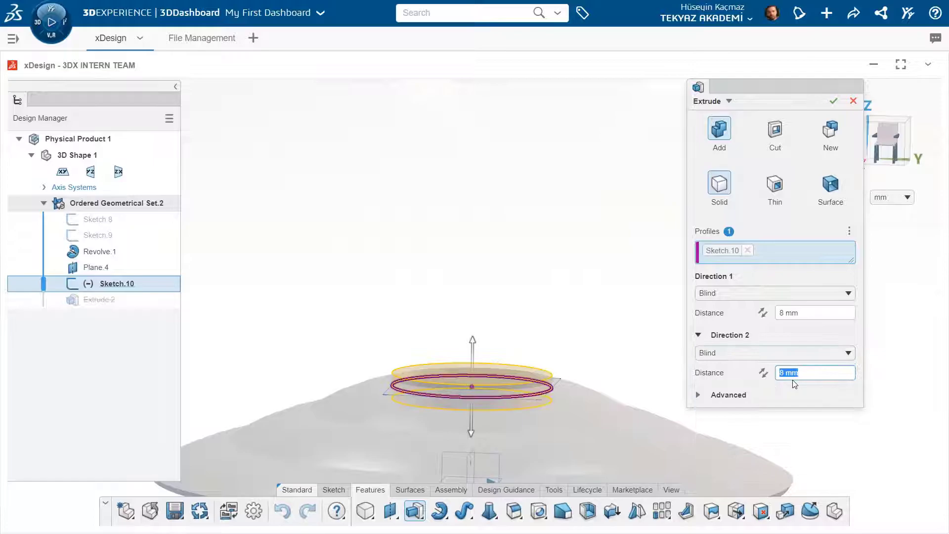
type("1")
key("Return")
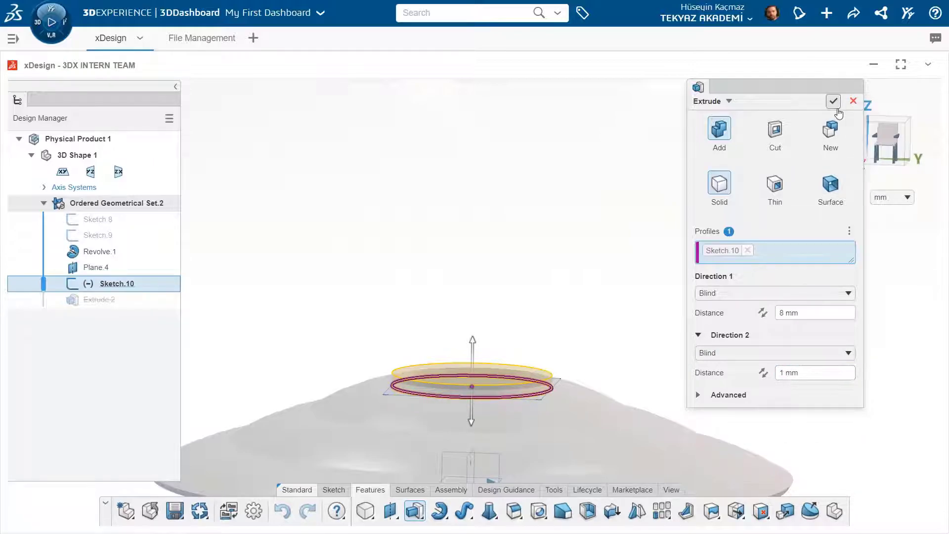
left_click(833, 101)
middle_click_drag(777, 151, 442, 401)
left_click(473, 418)
left_click(810, 296)
scroll(447, 390, "down", 5)
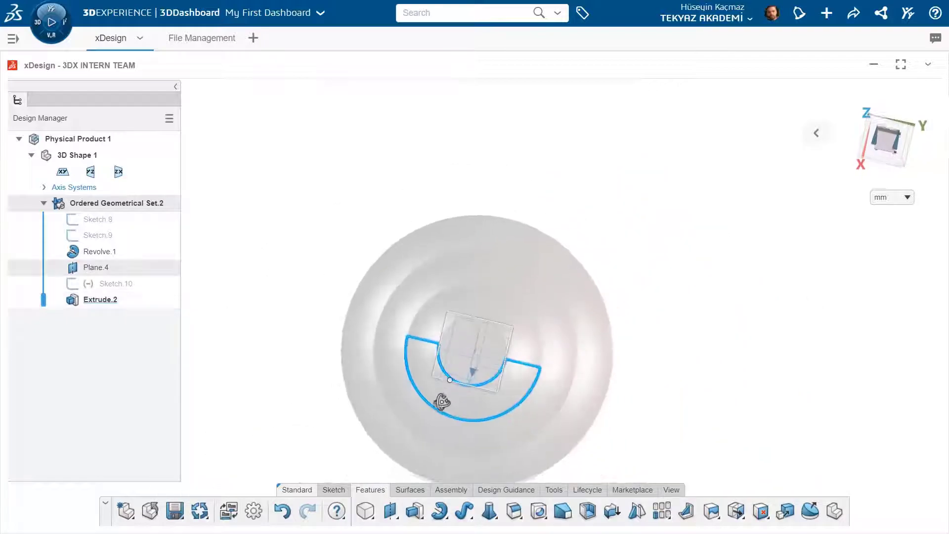
Hide the offset reference plane, Plane.4.
scroll(428, 305, "up", 3)
left_click(100, 270)
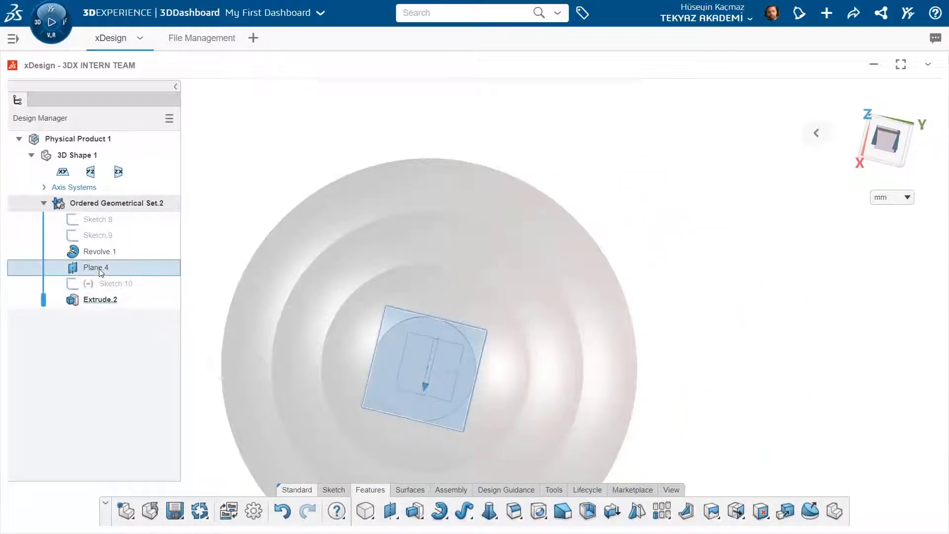
left_click(145, 137)
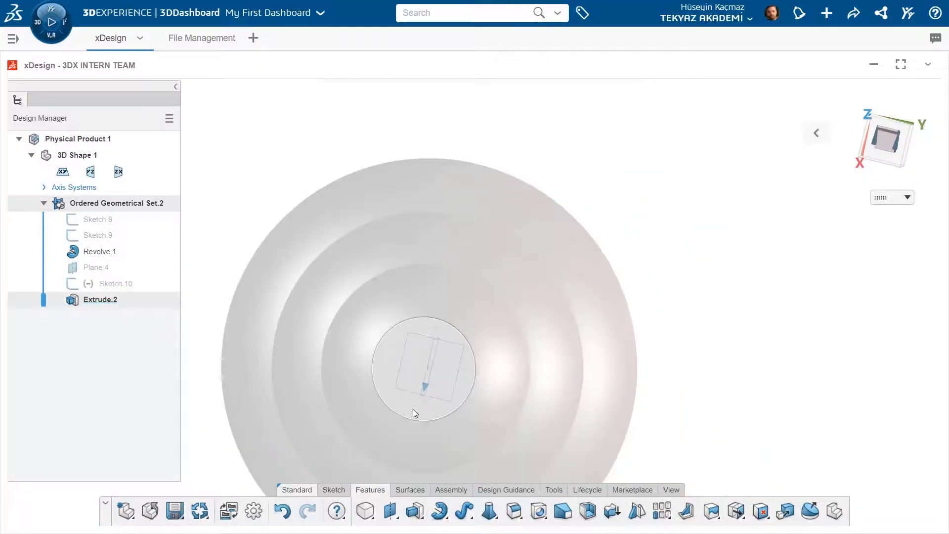
Start a sketch on the disc's top face and draw an origin-centred, five-sided Inscribed polygon with an 85 mm diameter and one horizontal side.
left_click(407, 412)
left_click(459, 364)
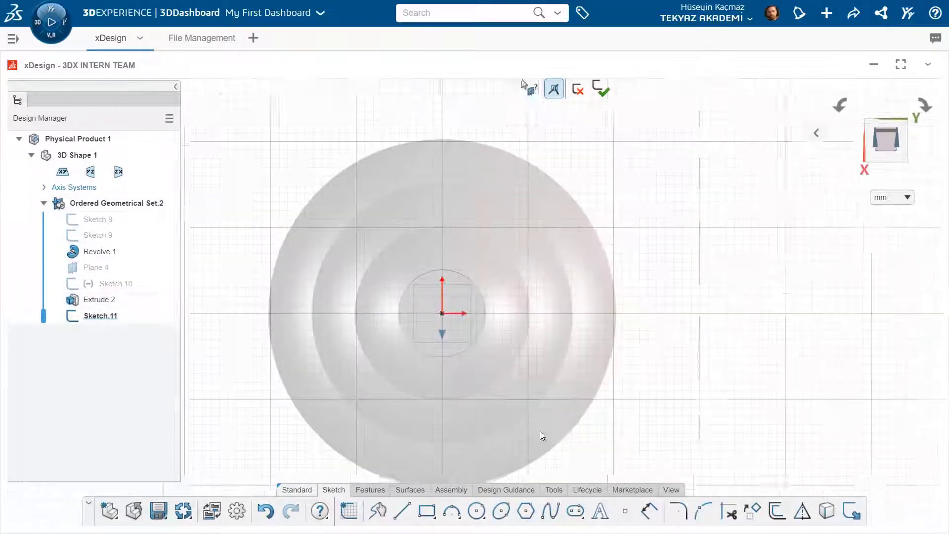
left_click(525, 511)
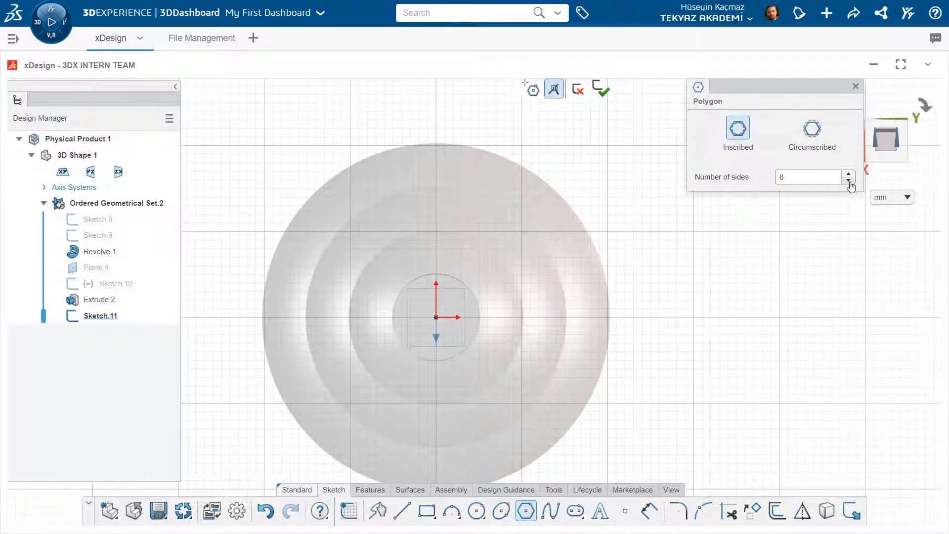
left_click(435, 317)
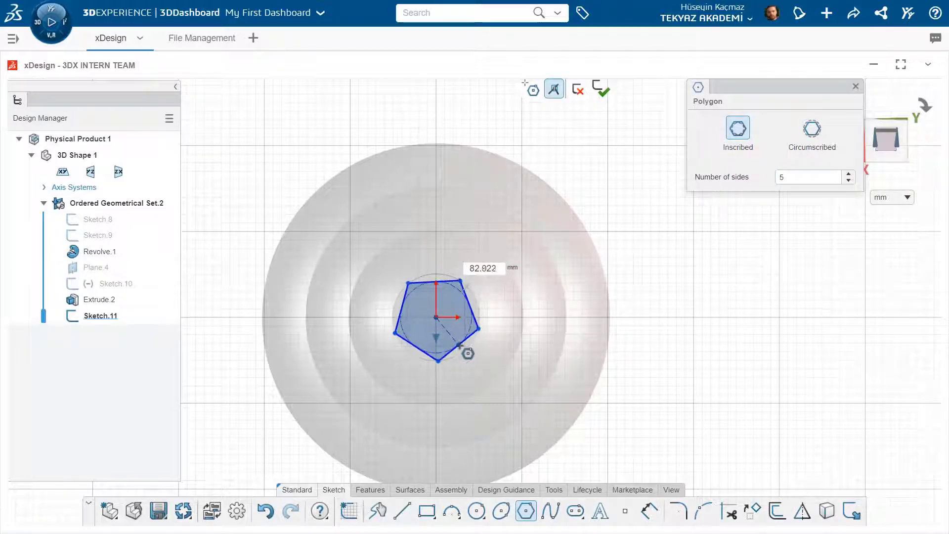
type("85")
key("Return")
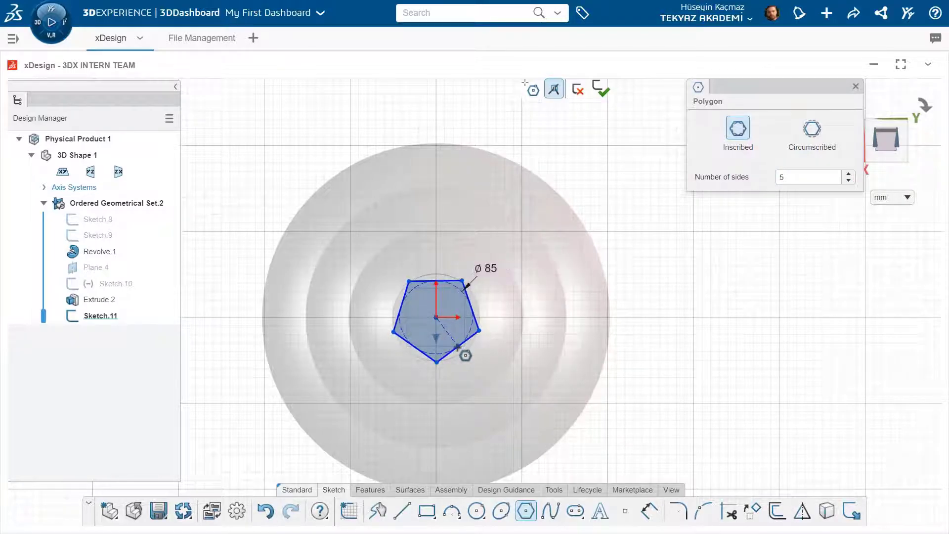
scroll(466, 352, "up", 3)
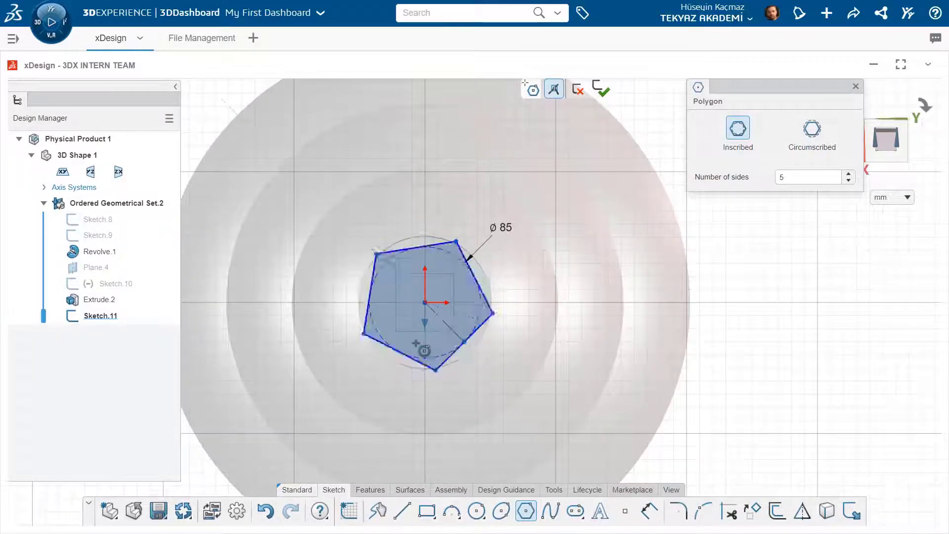
left_click(459, 258)
scroll(427, 307, "up", 2)
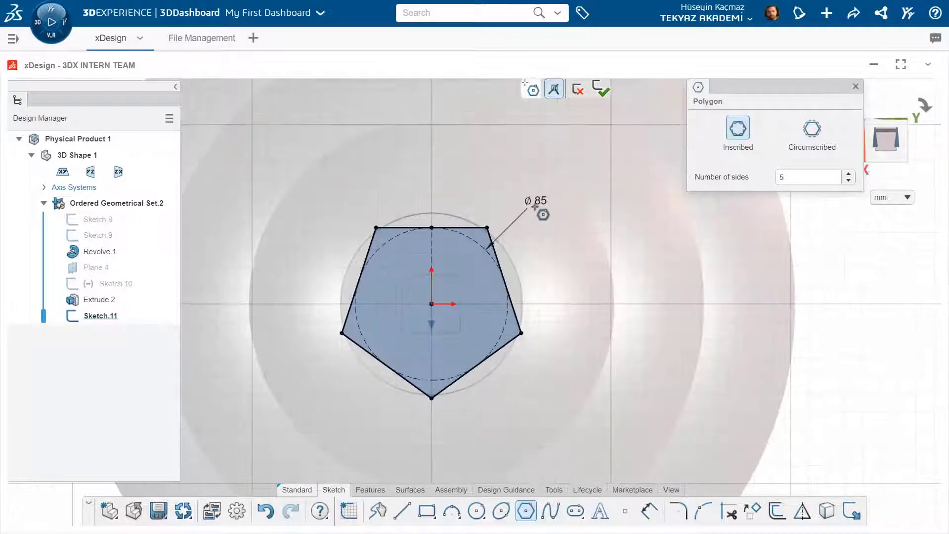
key("Escape")
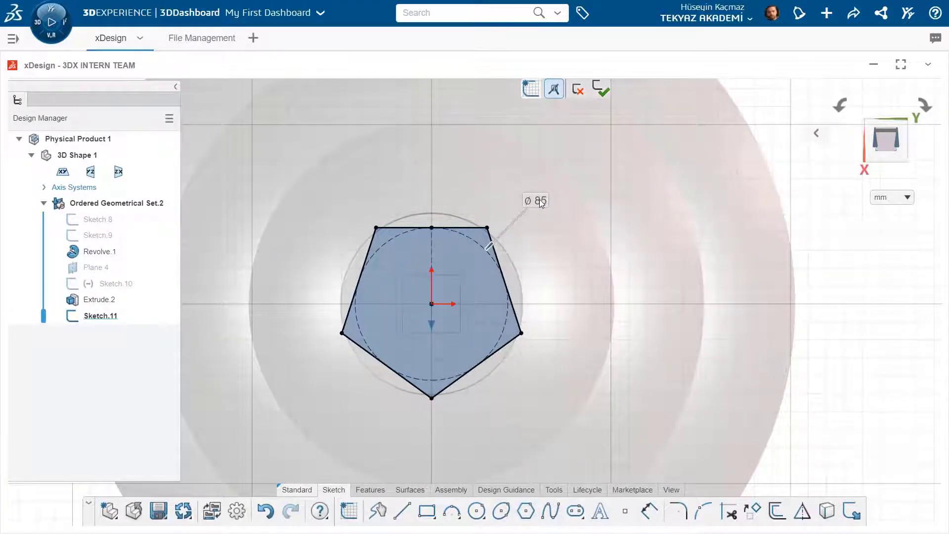
Set the diameter of the pentagon's construction circle to 80 mm.
double_click(539, 200)
type("80")
key("Return")
Draw five lines joining the pentagon's non-adjacent corners to form a five-pointed star.
scroll(548, 364, "up", 2)
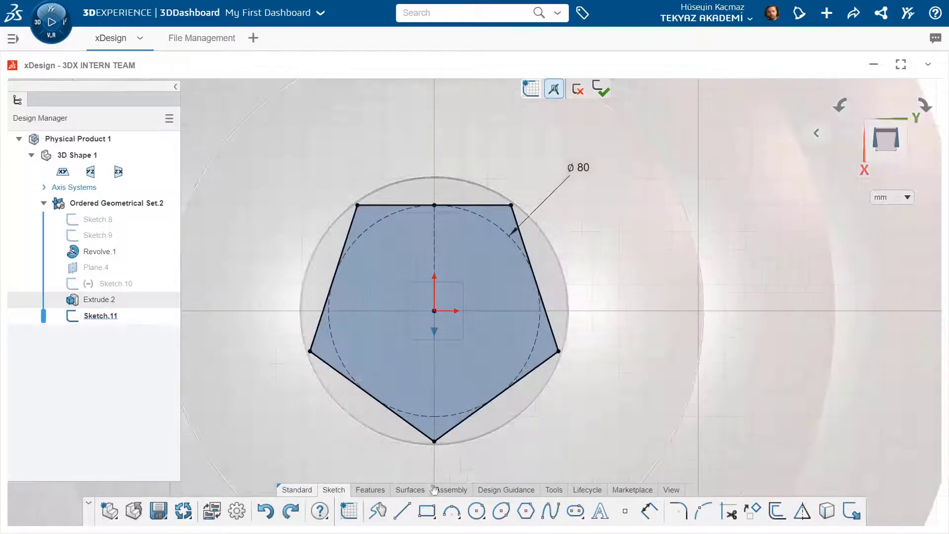
left_click(402, 511)
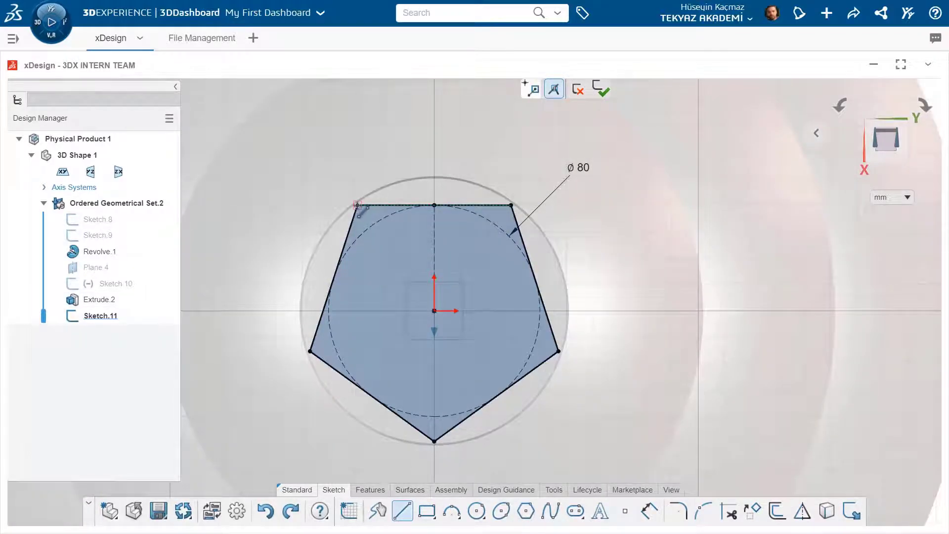
left_click(357, 205)
left_click(559, 351)
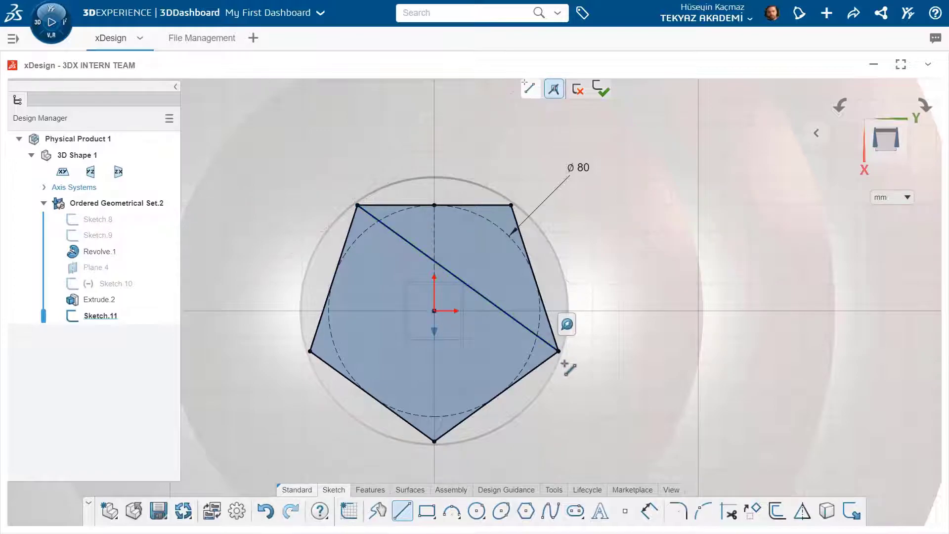
scroll(560, 349, "up", 2)
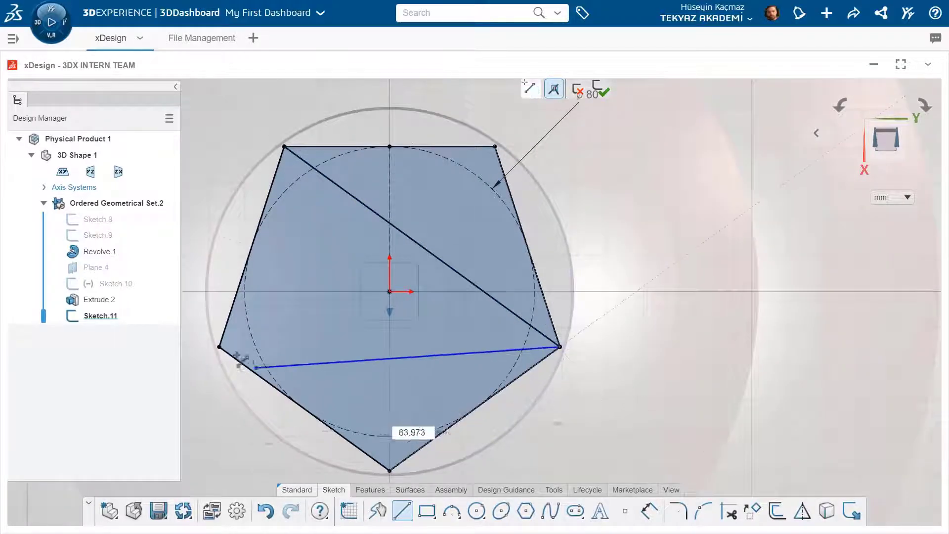
left_click(220, 356)
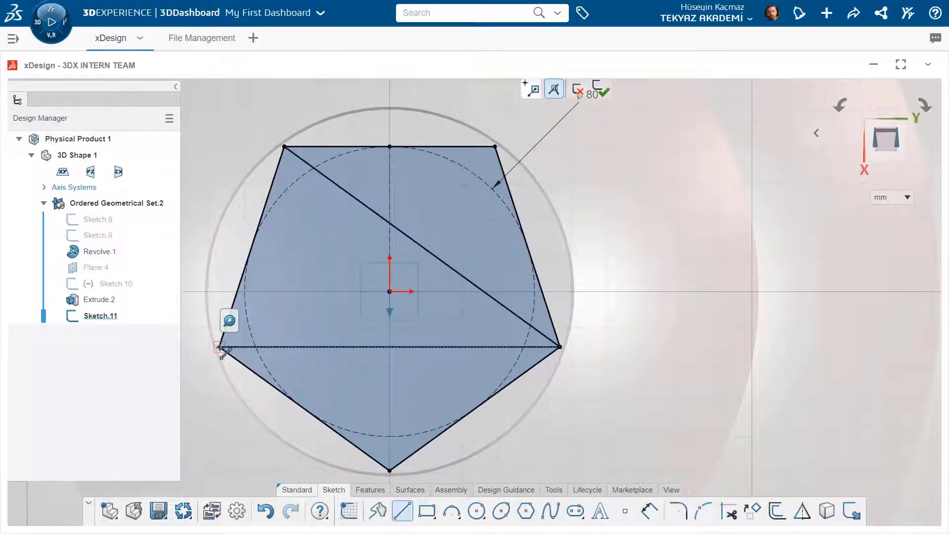
left_click(220, 347)
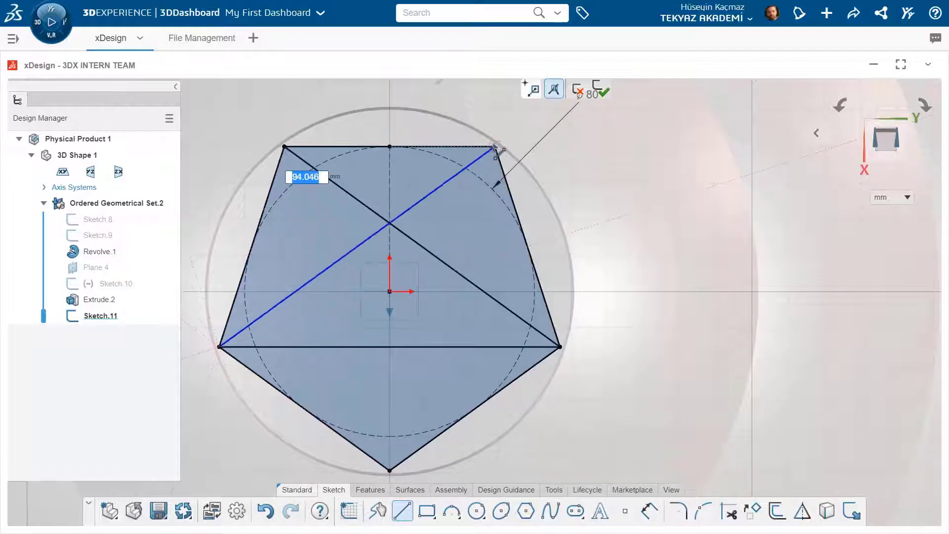
left_click(496, 147)
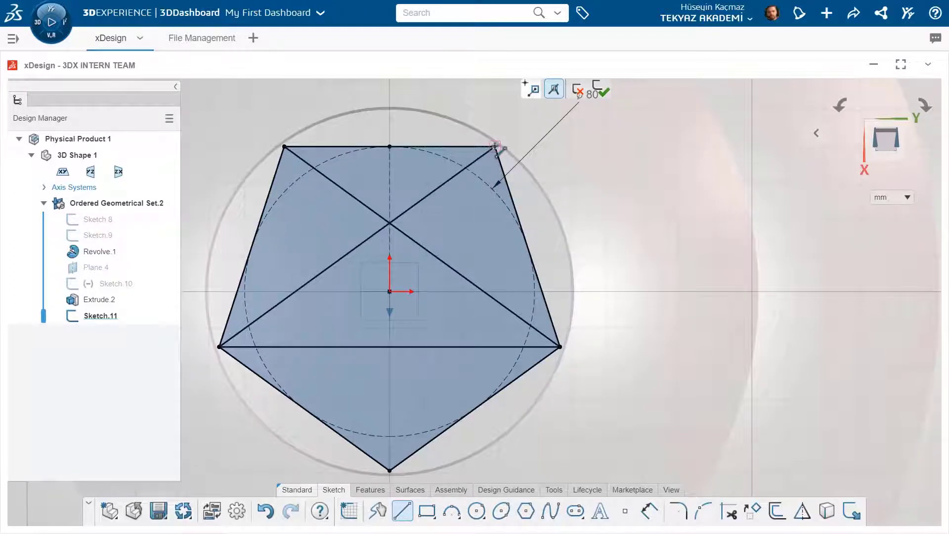
left_click(495, 147)
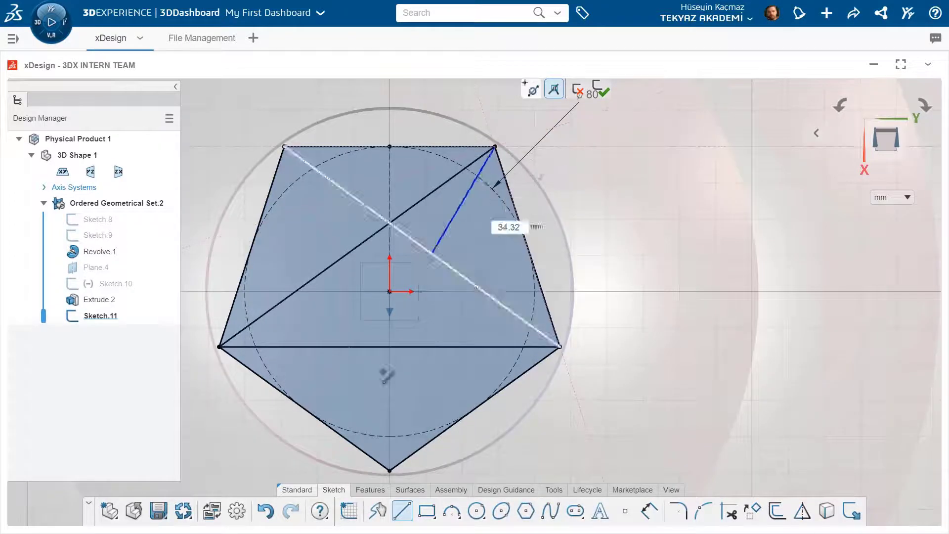
left_click(389, 470)
left_click(390, 470)
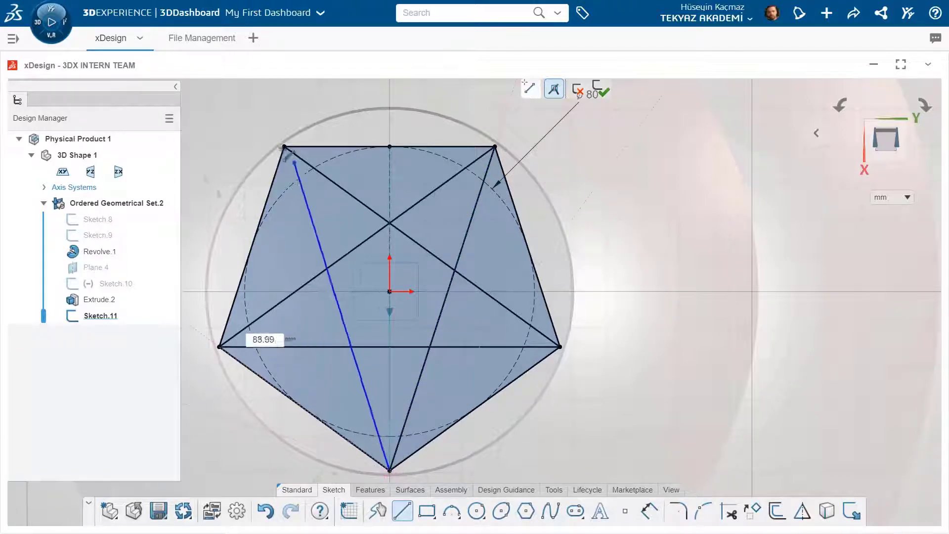
left_click(284, 146)
key("Escape")
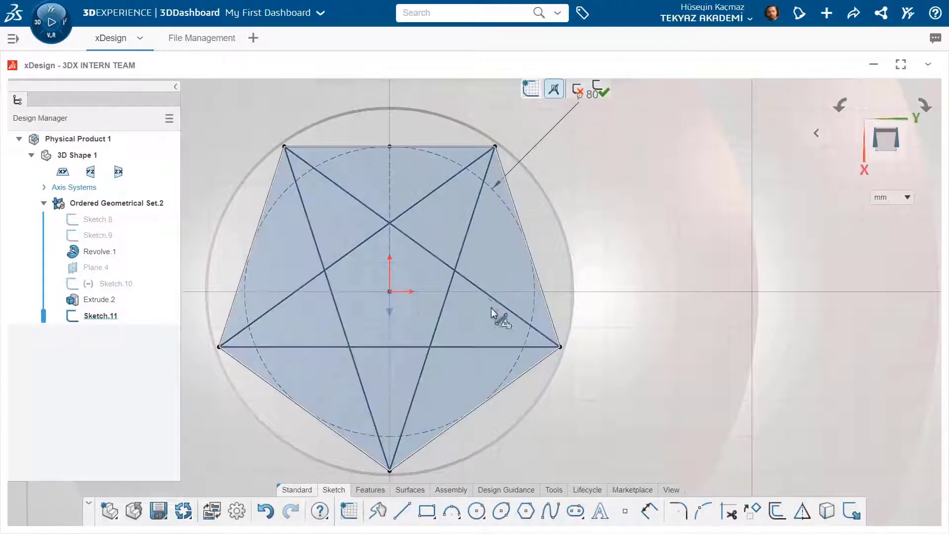
Trim away the pentagon's five outer sides and the construction circle segments between the star's points.
left_click(725, 512)
mouse_move(553, 365)
left_mouse_down()
mouse_move(471, 396)
mouse_move(451, 447)
mouse_move(406, 451)
left_mouse_up()
left_click_drag(349, 403, 240, 383)
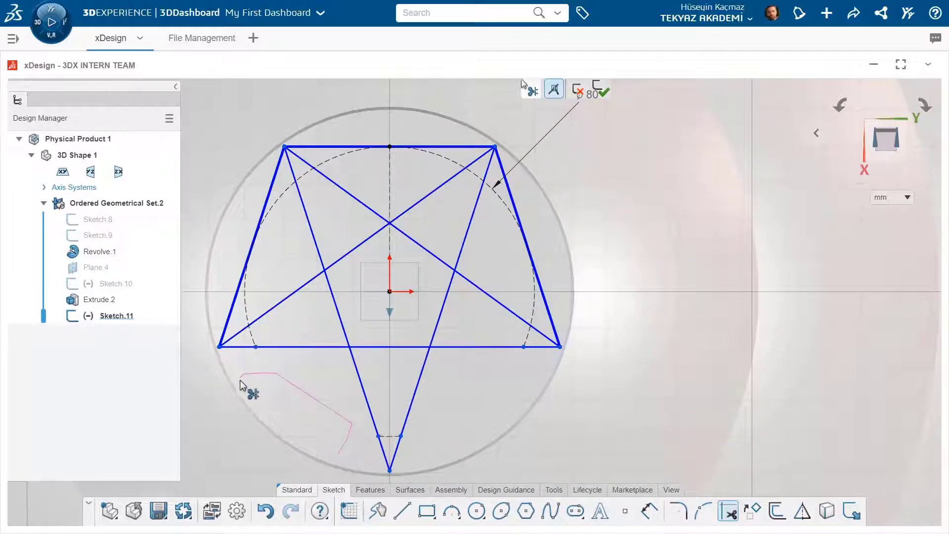
left_click_drag(259, 276, 264, 191)
left_click_drag(349, 141, 444, 144)
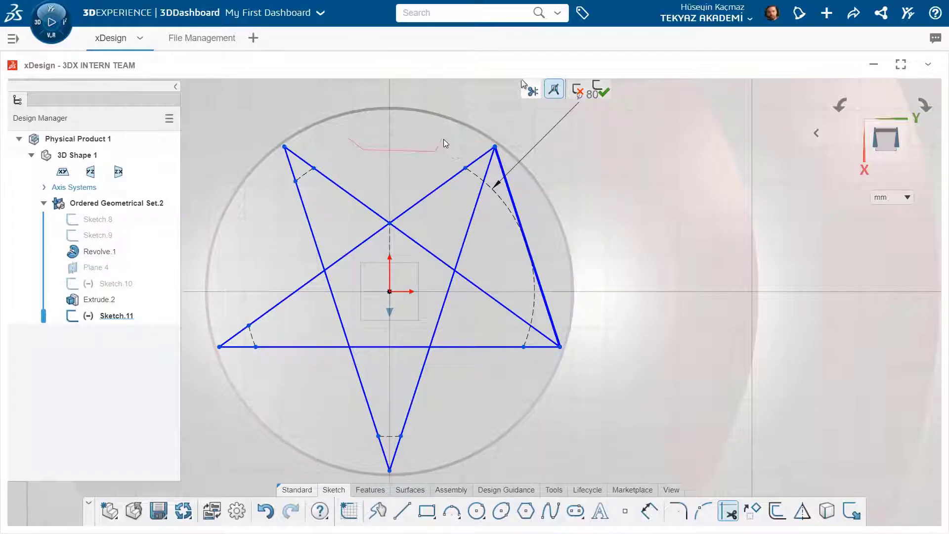
left_click_drag(537, 200, 535, 288)
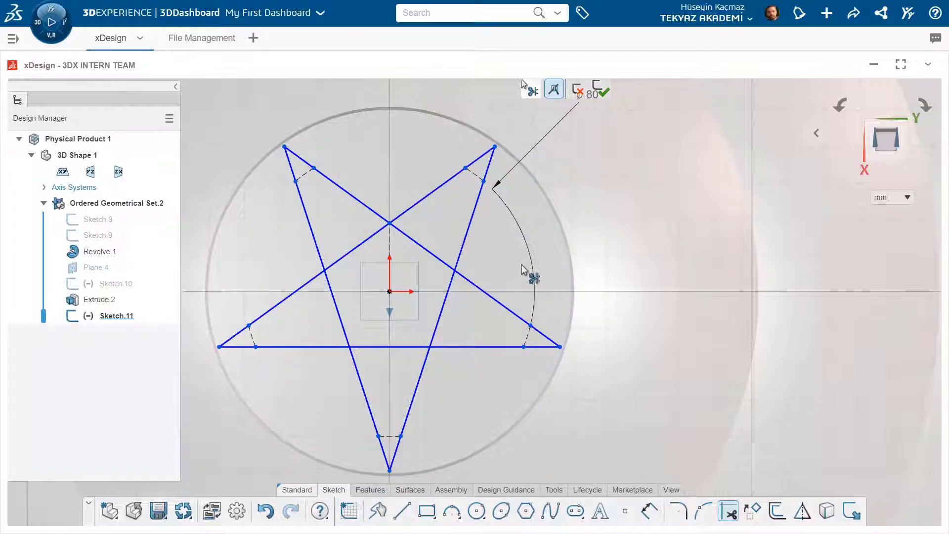
Extrude the star sketch as an added solid with a blind distance of 2 mm.
scroll(524, 267, "down", 5)
left_click(371, 489)
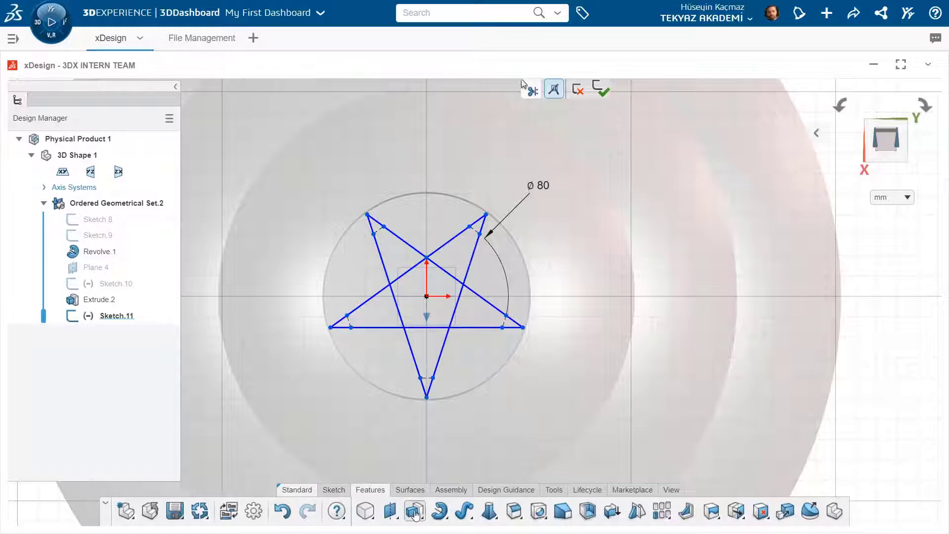
left_click(415, 511)
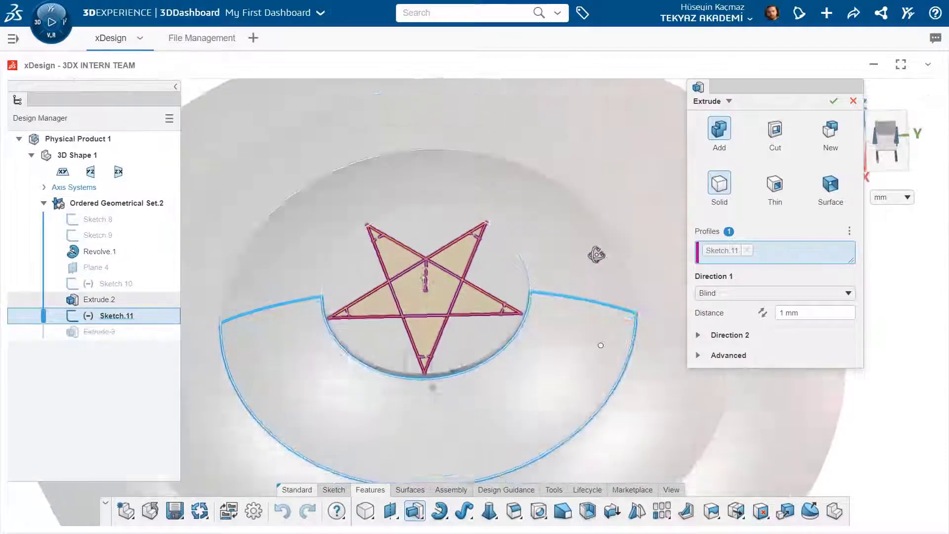
type("2")
key("Return")
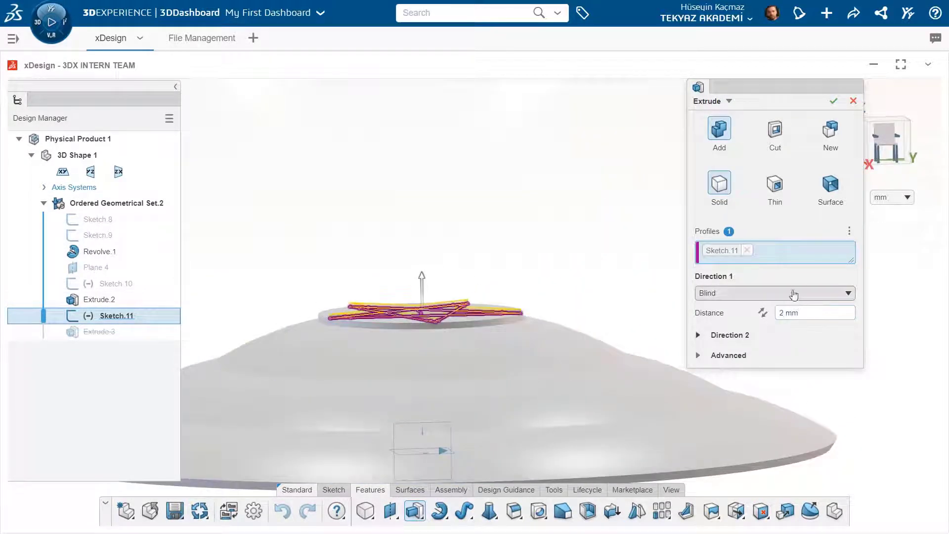
left_click(833, 104)
Apply a constant 3 mm radius fillet to the disc's outer side face.
middle_click_drag(555, 311, 414, 303)
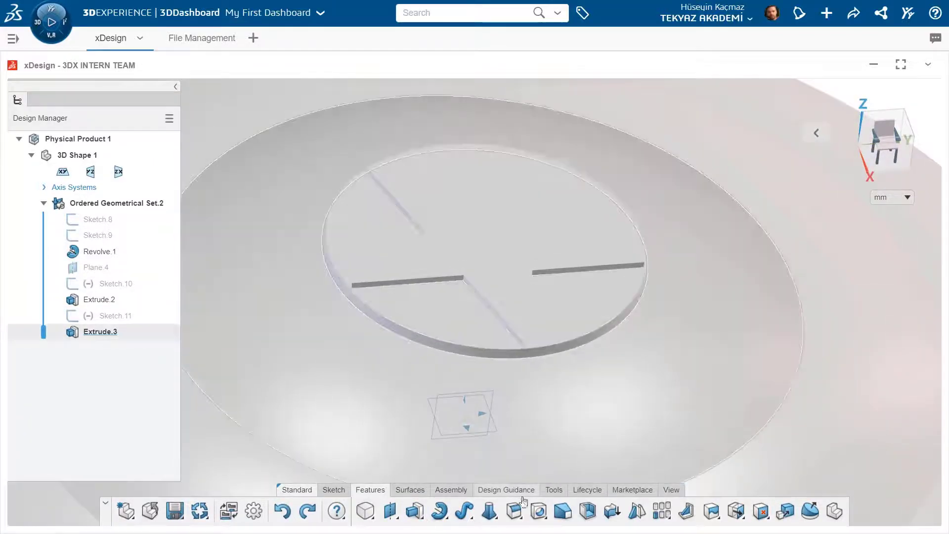
left_click(524, 522)
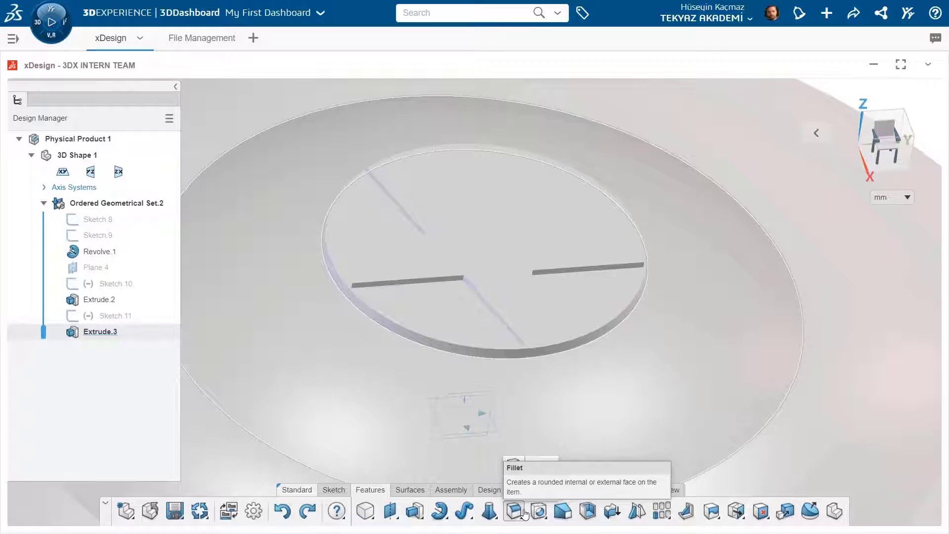
left_click(514, 470)
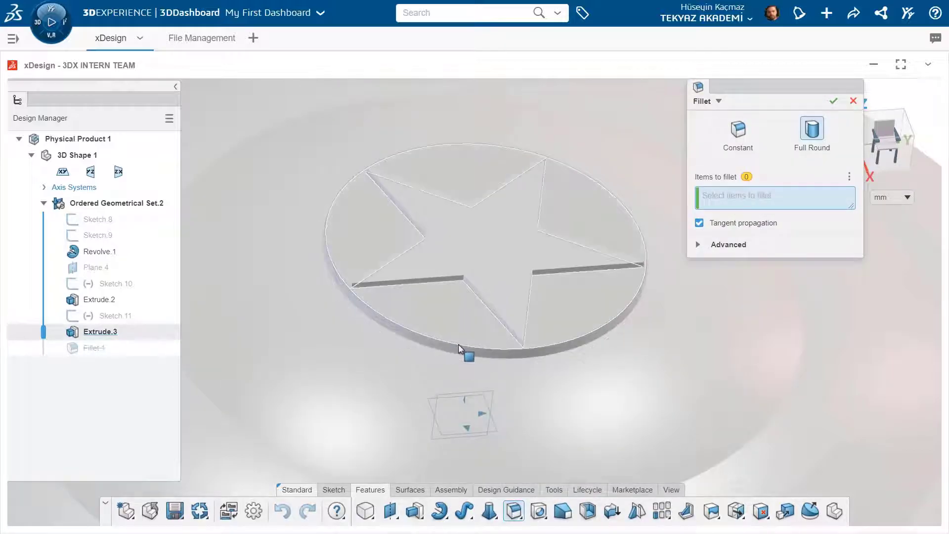
left_click(458, 350)
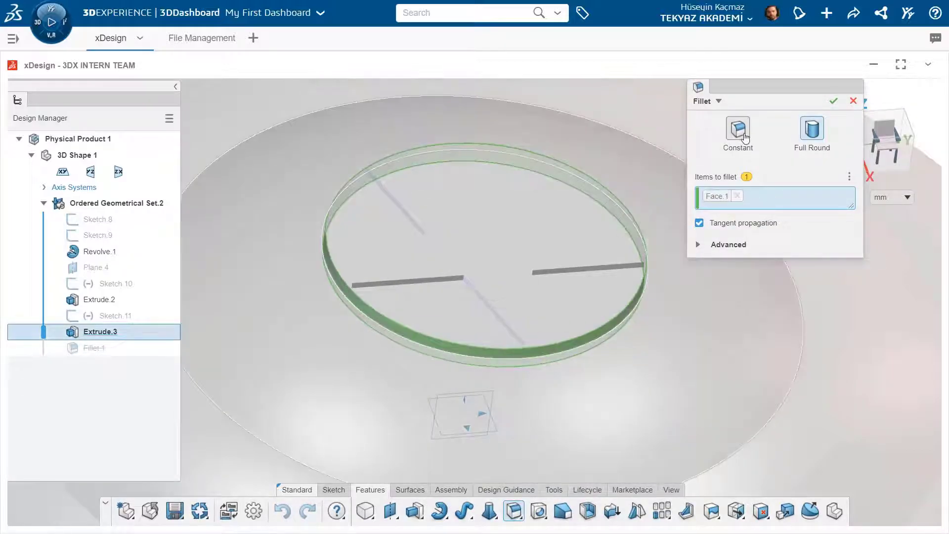
type("3")
key("Tab")
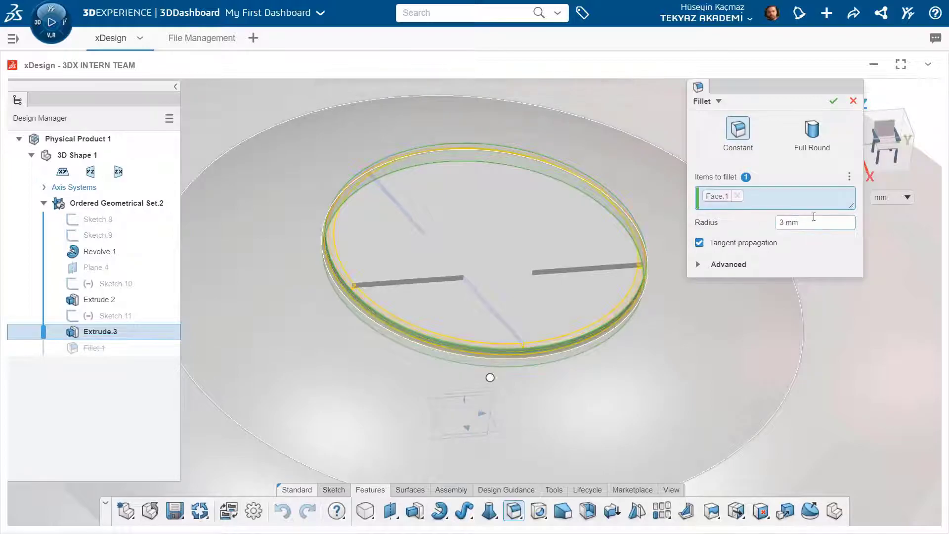
left_click(832, 101)
Colour the outermost ring face of the shell red.
middle_click_drag(628, 201, 607, 289)
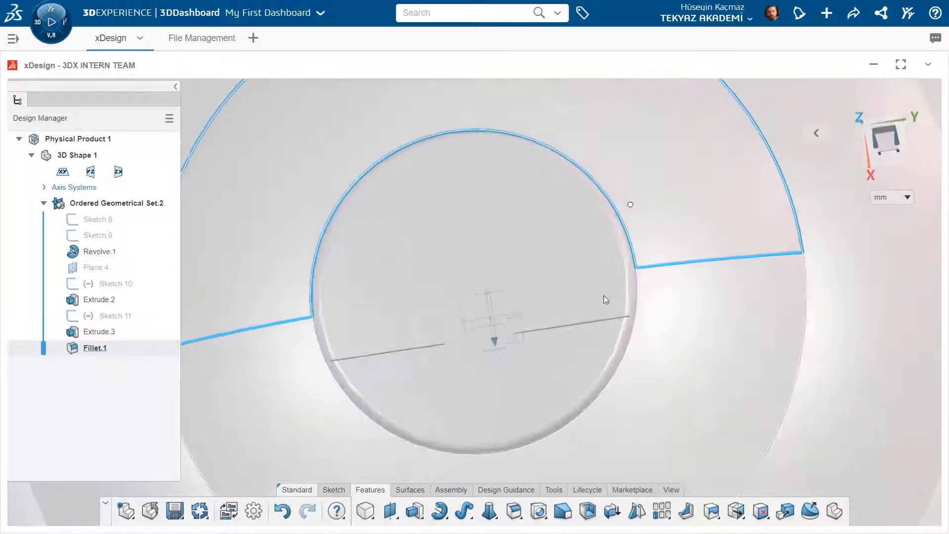
scroll(479, 329, "down", 6)
left_click(622, 317)
left_click(685, 248)
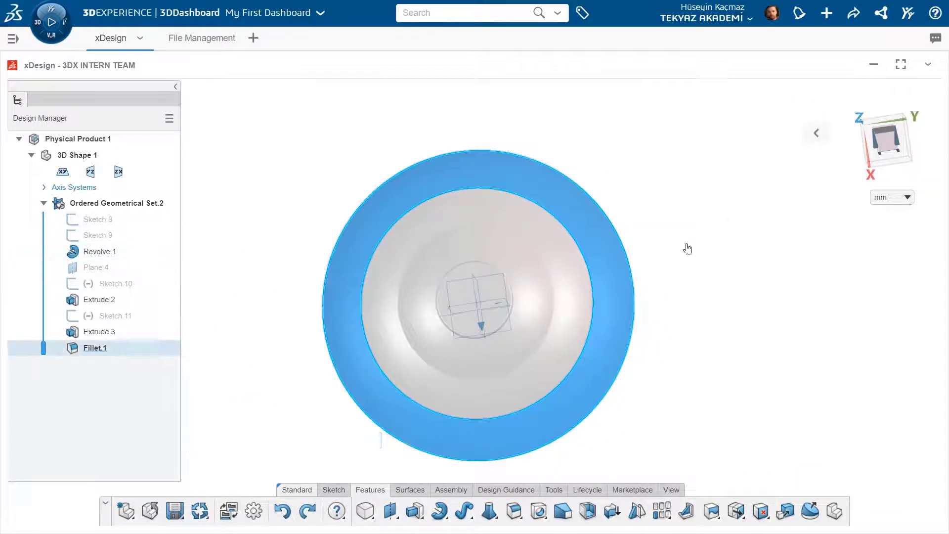
left_click(848, 199)
left_click(755, 304)
left_click(796, 347)
Colour the middle ring face of the shell white.
left_click(576, 287)
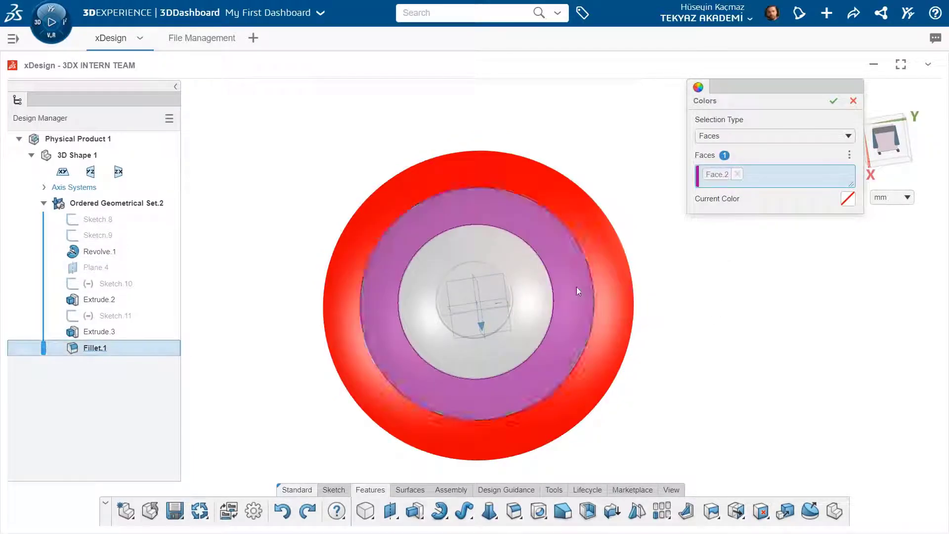
left_click(848, 199)
left_click(699, 305)
left_click(797, 347)
Colour the innermost ring face around the central disc red.
left_click(546, 312)
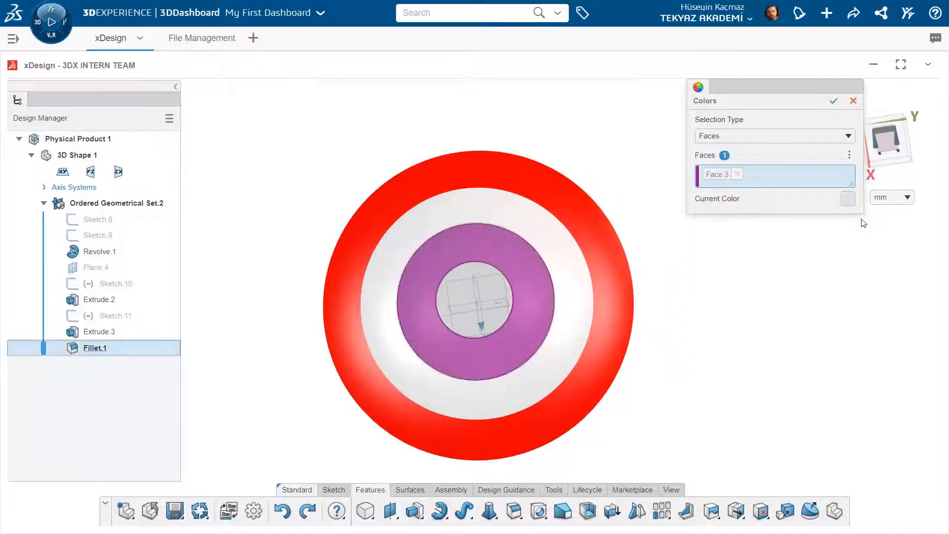
left_click(847, 198)
left_click(784, 346)
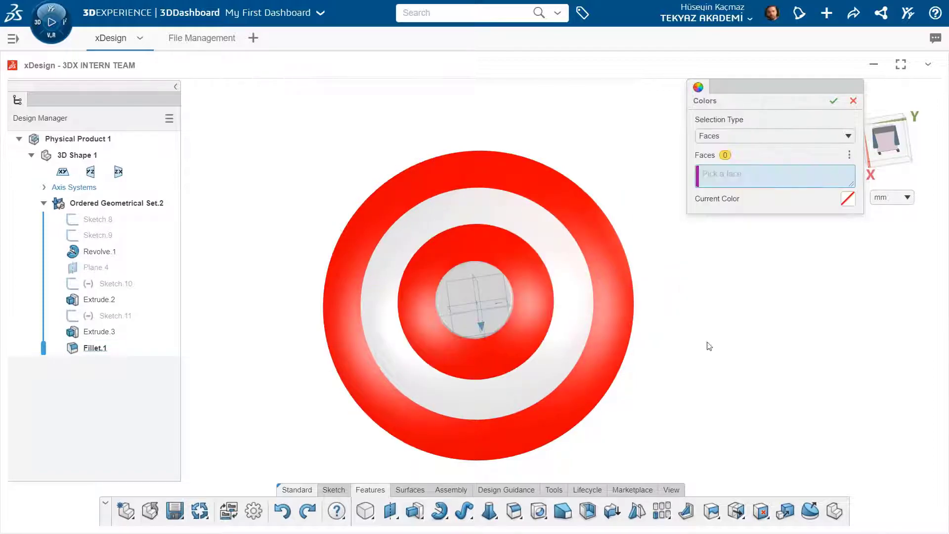
Colour the five disc faces between the star's points and the rounded edge face around them dark blue.
scroll(469, 326, "up", 2)
scroll(429, 322, "up", 2)
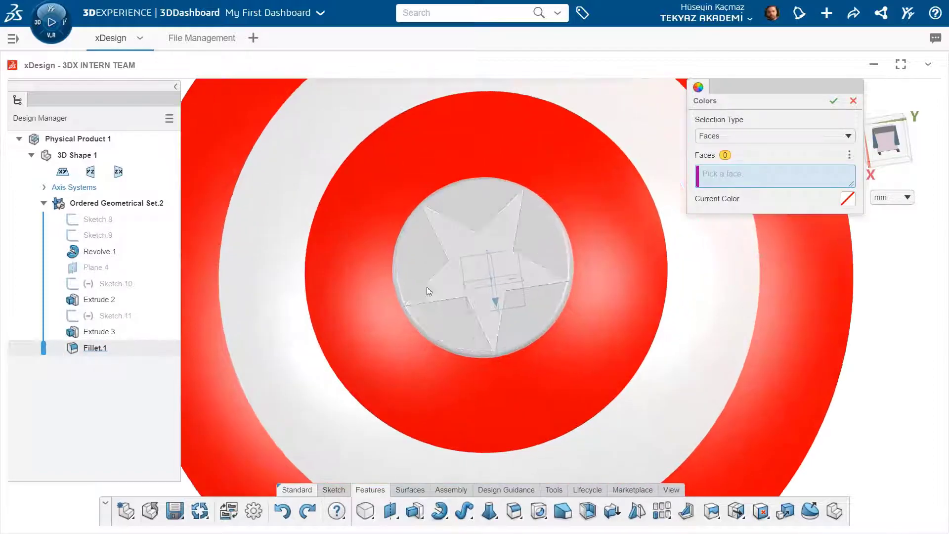
left_click(420, 270)
left_click(457, 203)
left_click(549, 241)
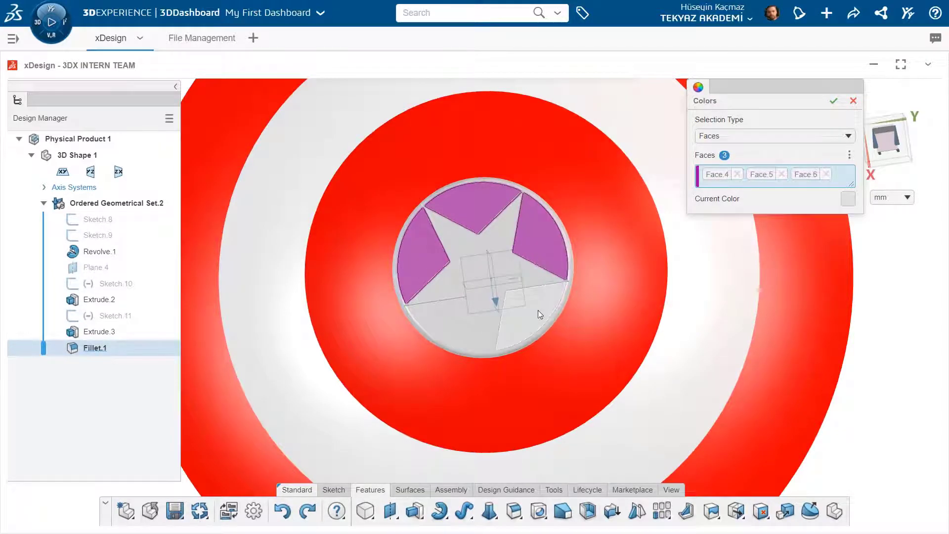
left_click(540, 313)
left_click(467, 322)
left_click(443, 346)
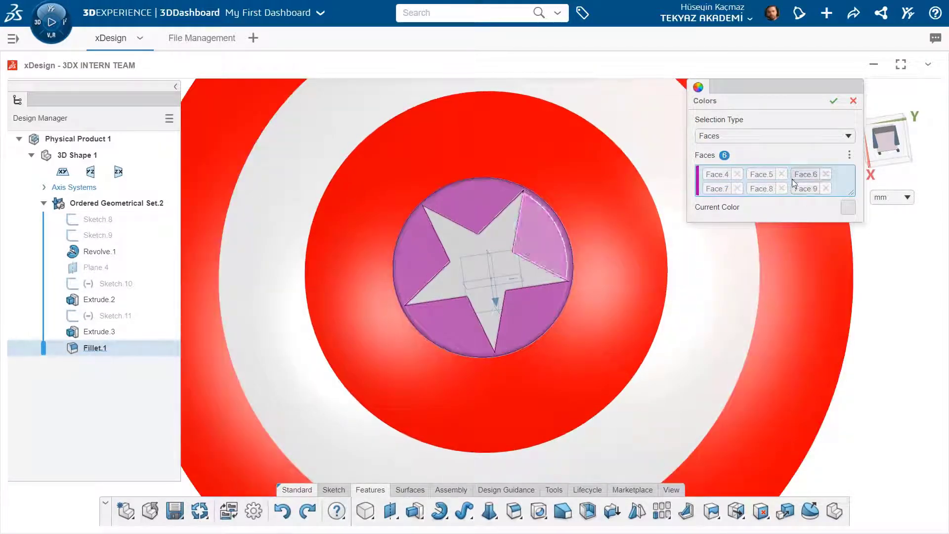
left_click(848, 207)
left_click(827, 306)
left_click_drag(752, 164, 751, 193)
left_click(796, 348)
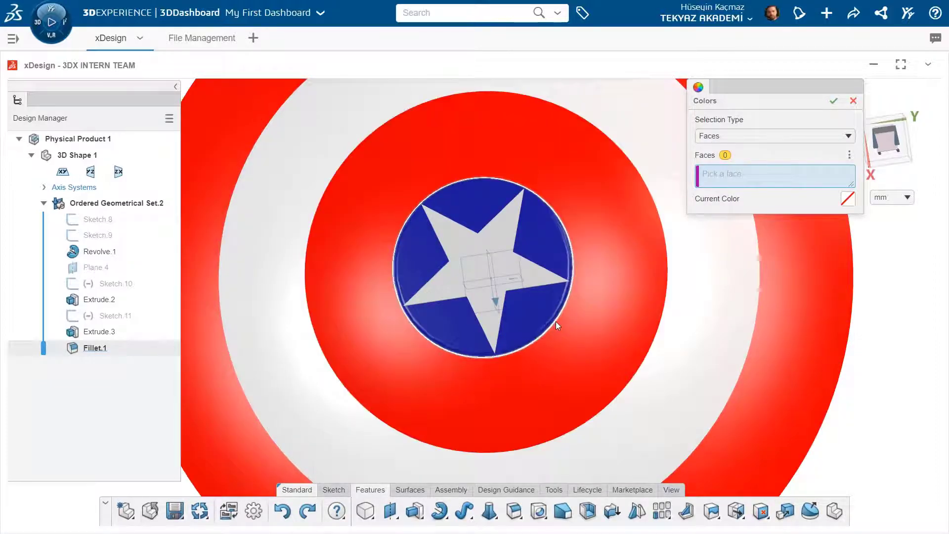
Colour the remaining thin outer rim face of the central disc dark blue and finish colouring.
left_click(556, 321)
left_click(848, 198)
left_click(827, 305)
left_click(753, 197)
left_click(833, 100)
left_click(833, 100)
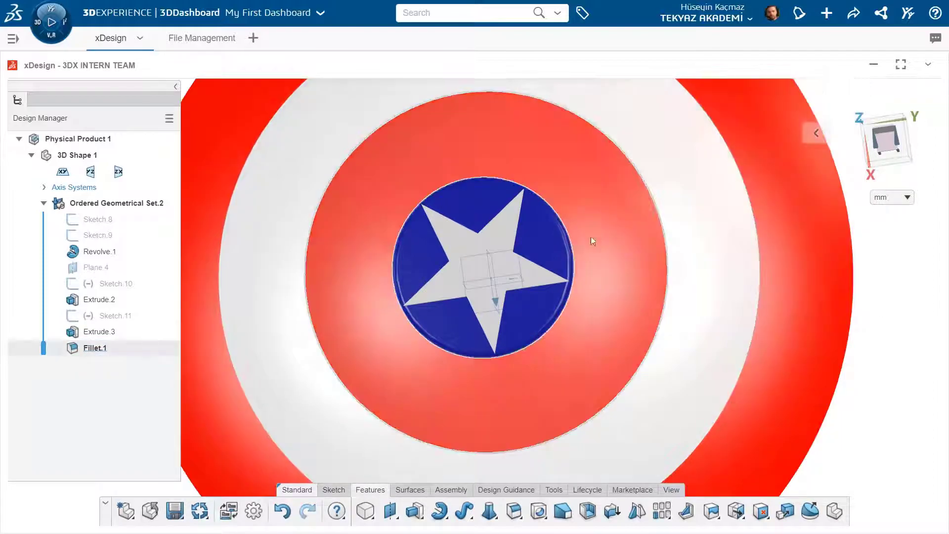
Colour the top face of the central star white and finish colouring.
left_click(444, 288)
left_click(511, 220)
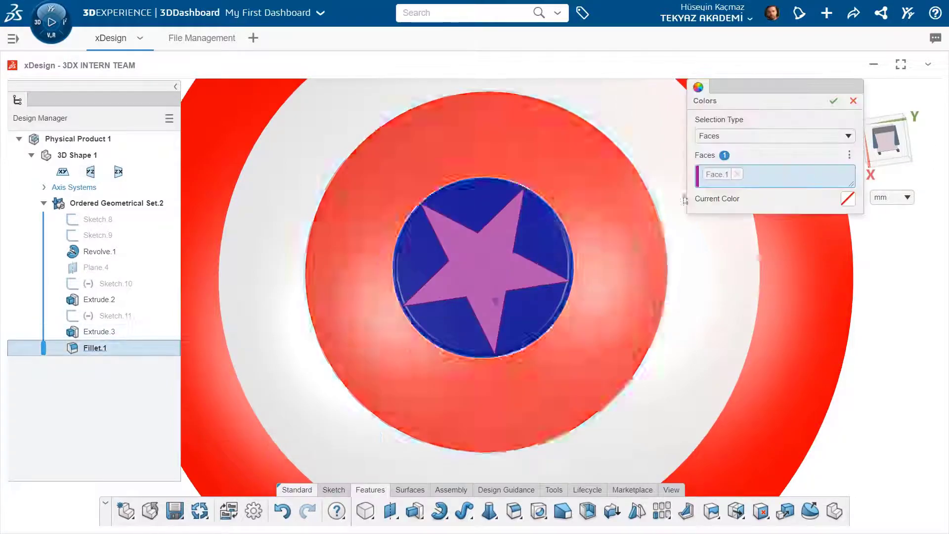
left_click(847, 199)
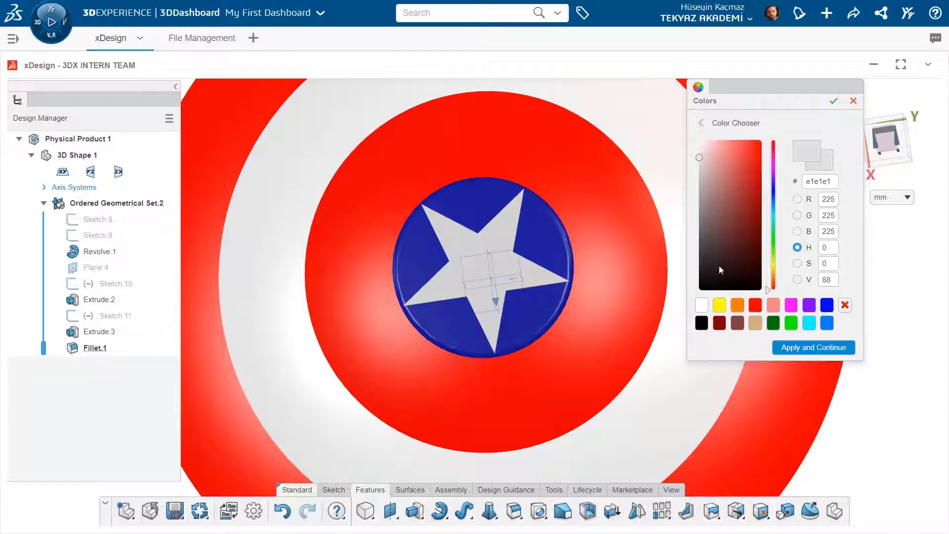
left_click(701, 305)
left_click(786, 347)
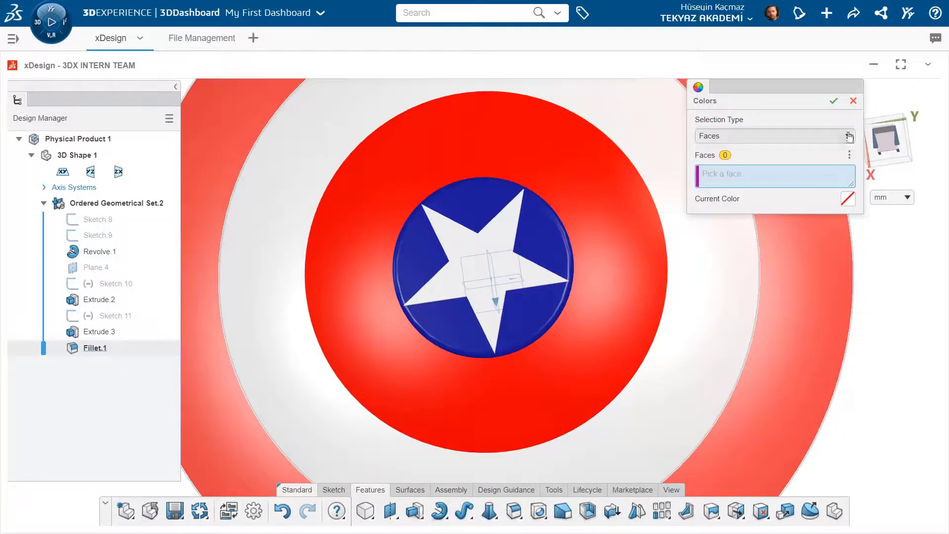
left_click(833, 101)
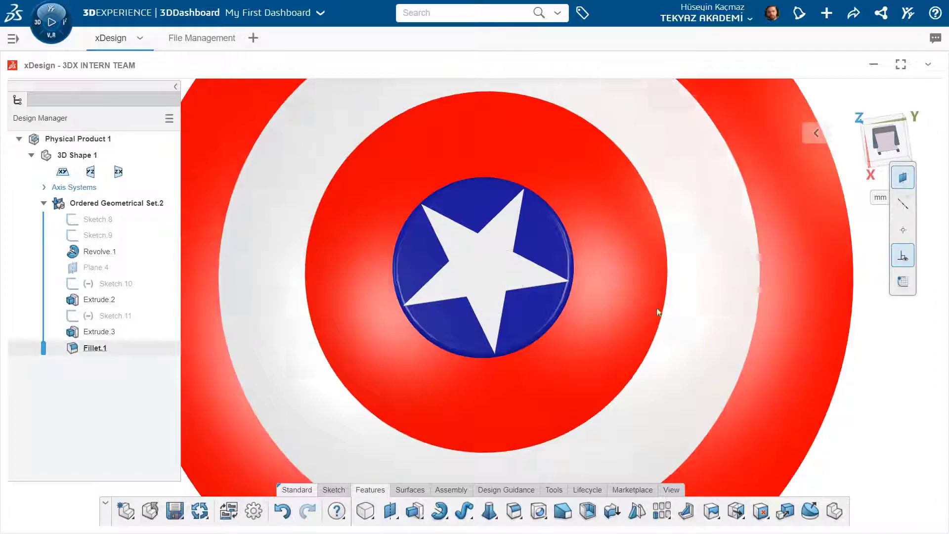
scroll(533, 306, "down", 4)
middle_click_drag(533, 307, 527, 371)
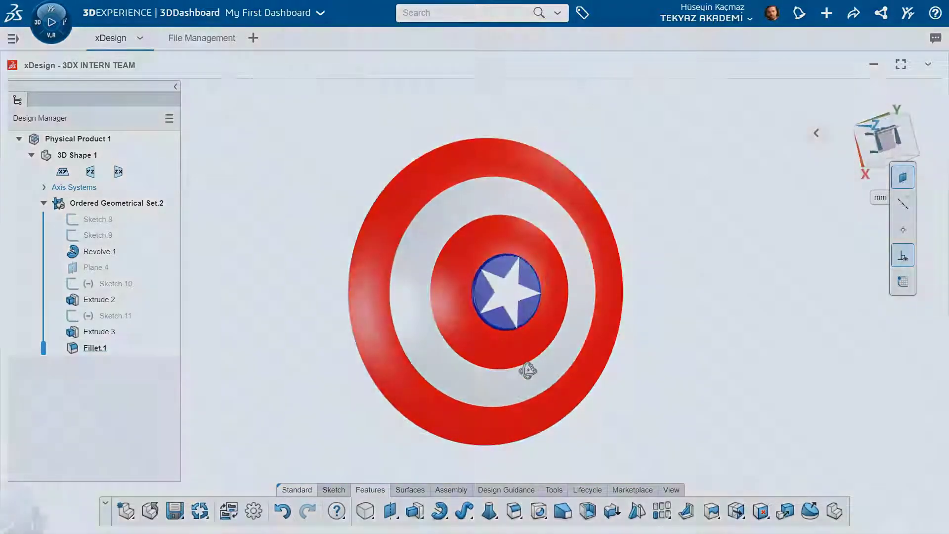